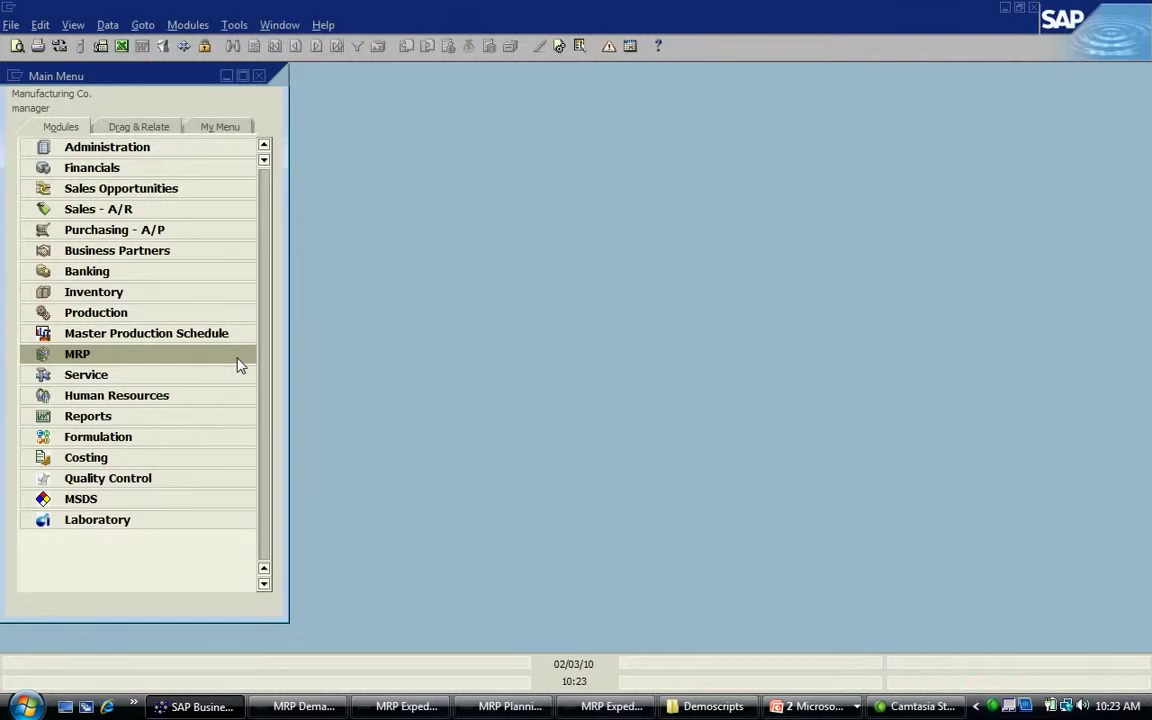
- Expand the MRP module to list Run MRP and the planned MRP order options
click(238, 362)
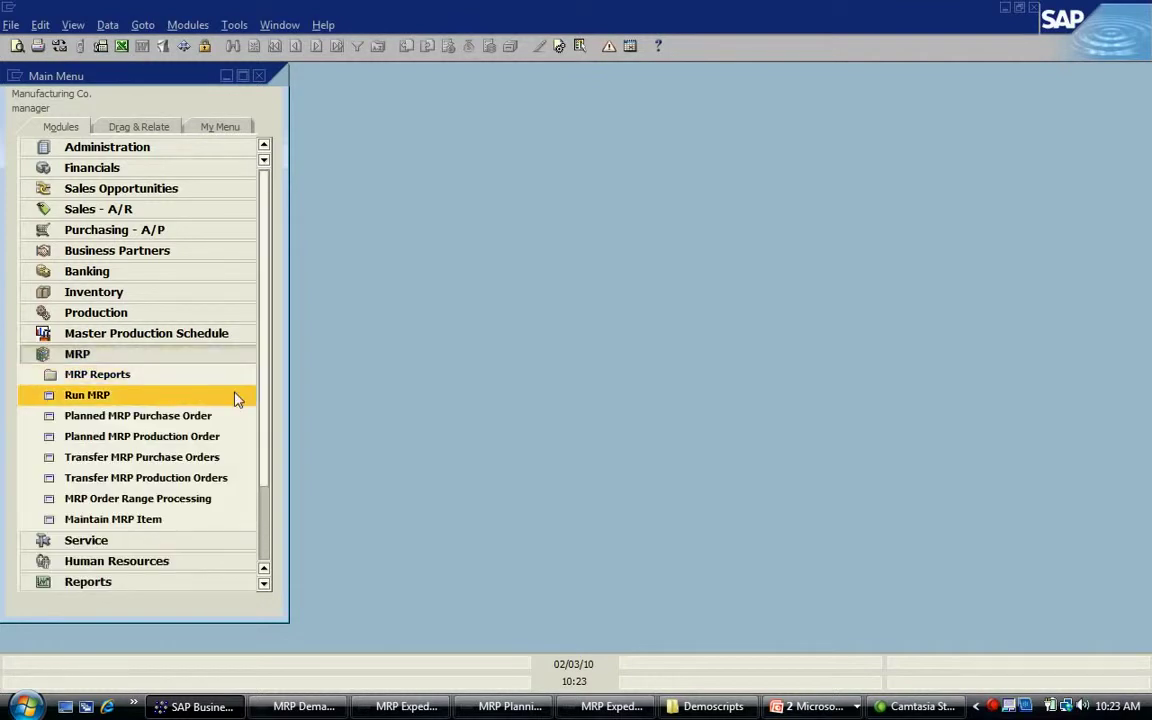
click(238, 396)
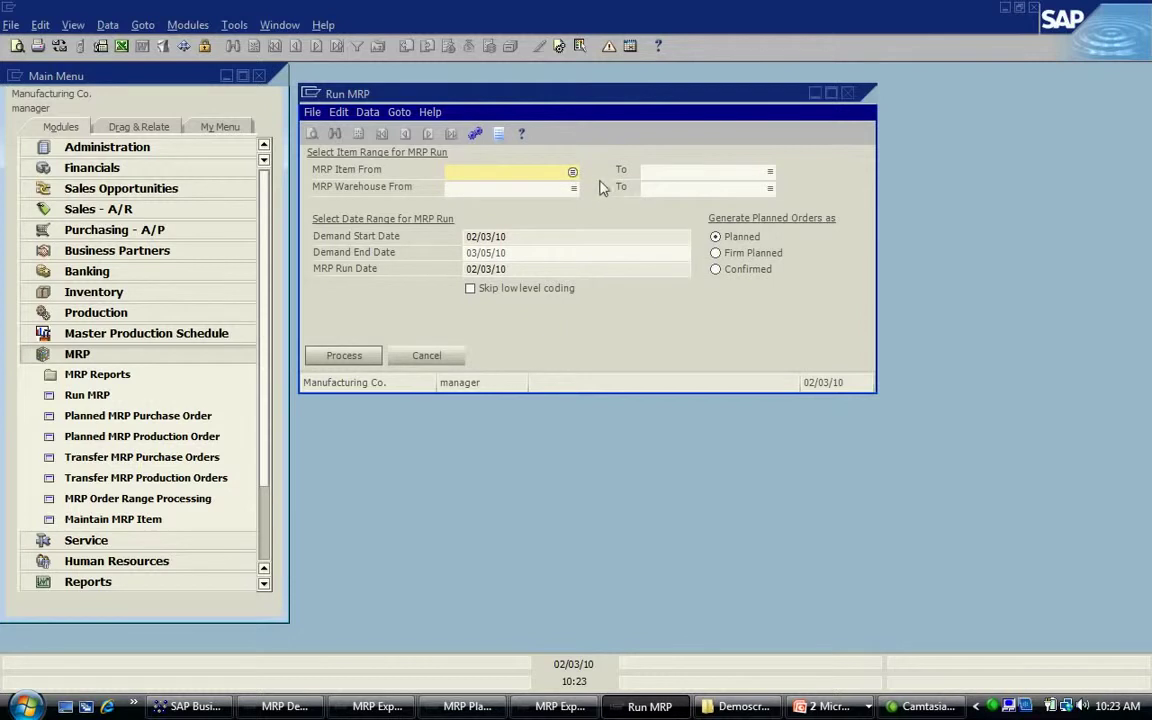
key(Tab)
double_click(610, 459)
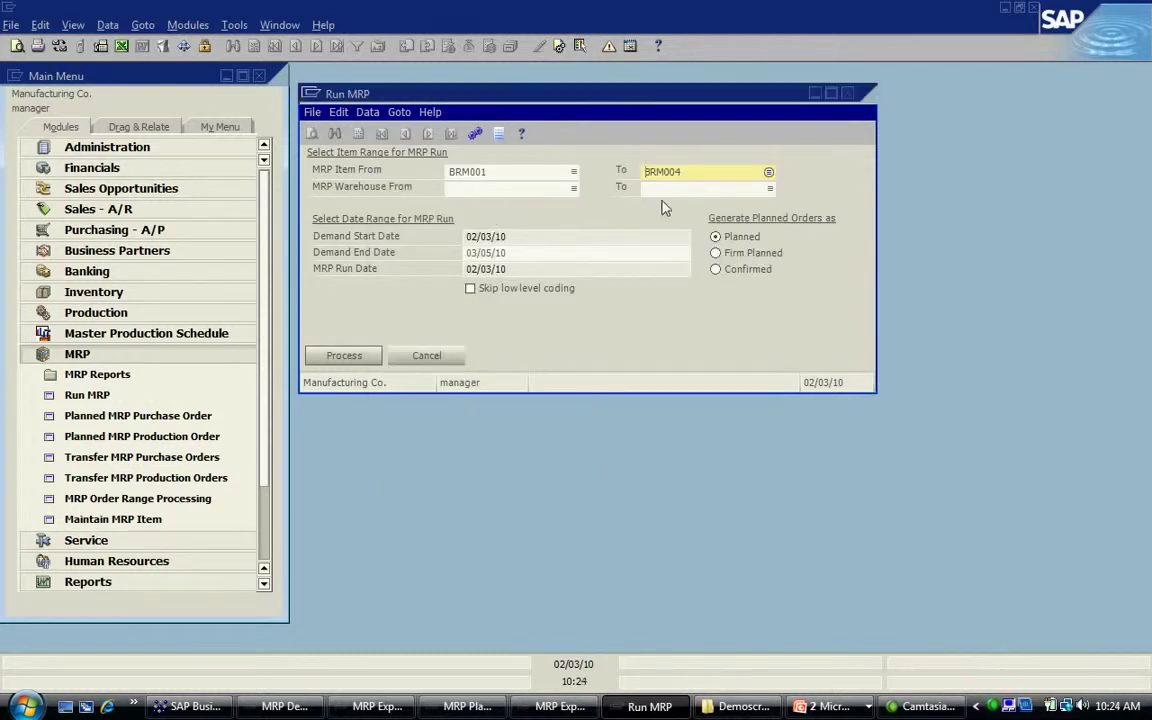
key(Tab)
text(NW)
key(Tab)
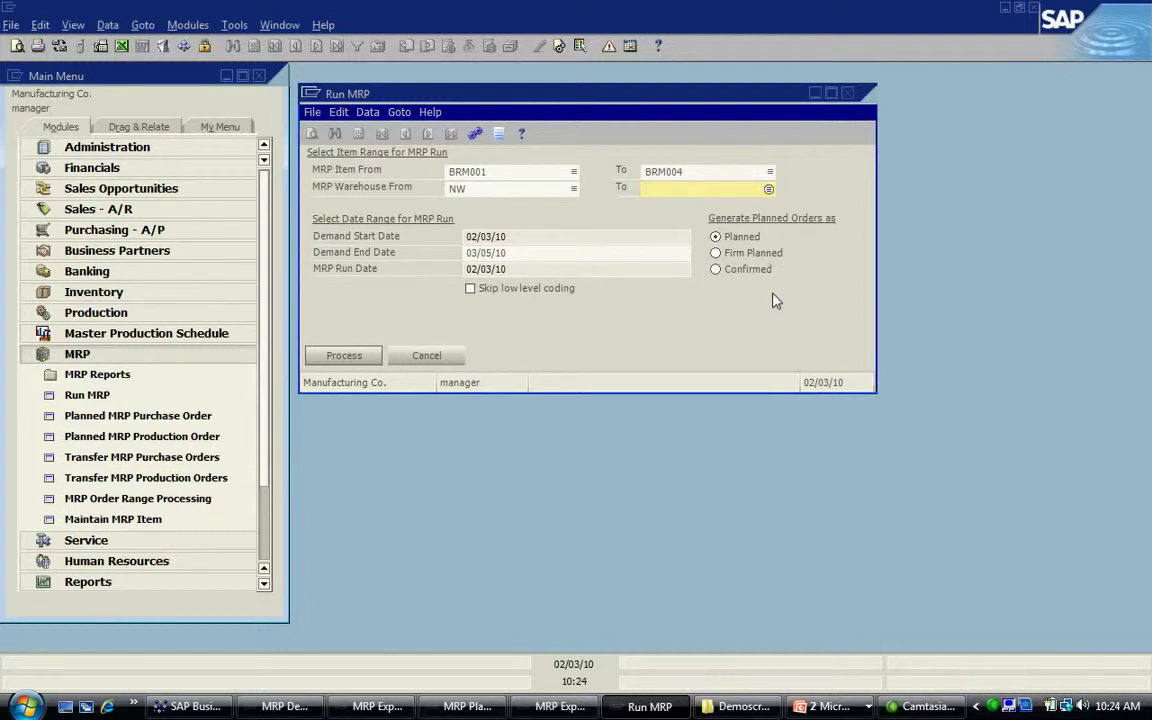
click(426, 355)
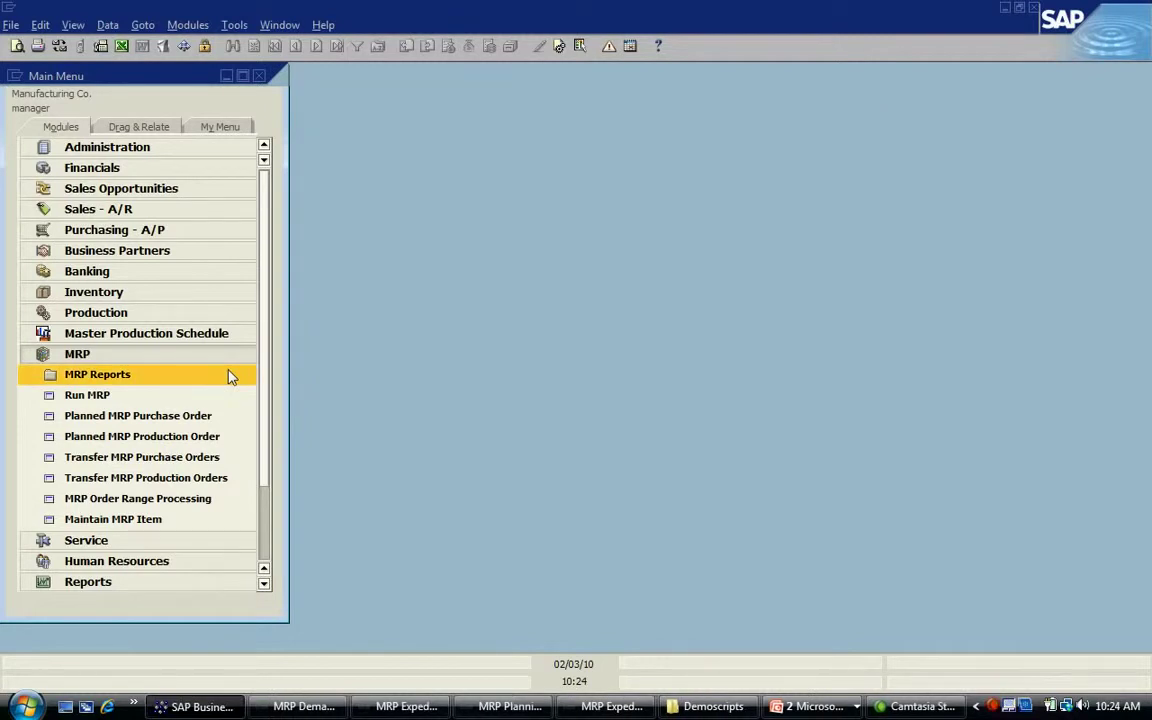
- Run the MRP Demand Report for warehouse 01 from MRP Reports and view its output
click(228, 376)
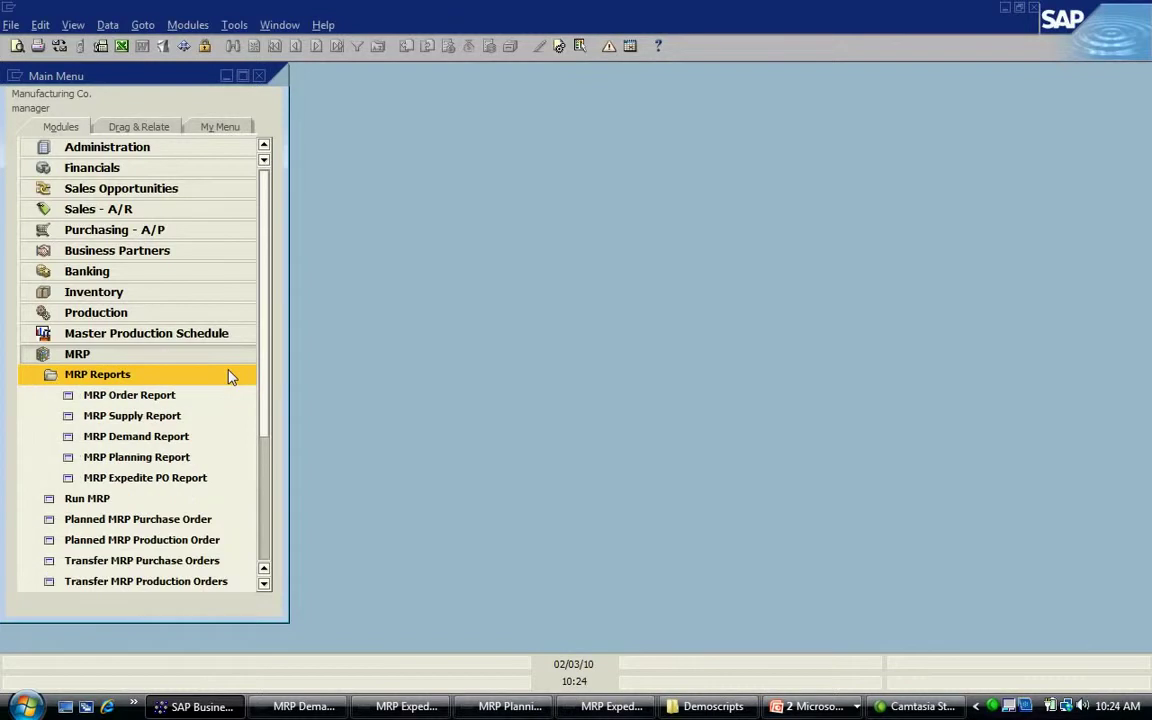
click(226, 441)
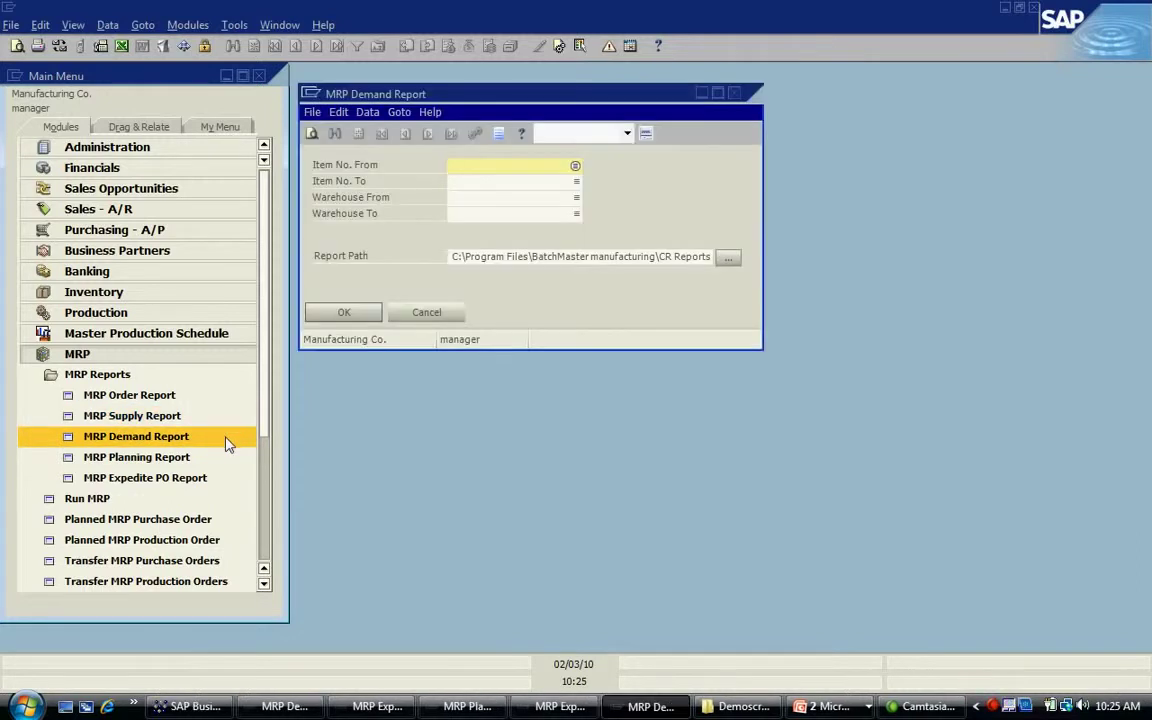
click(577, 204)
key(Return)
click(288, 707)
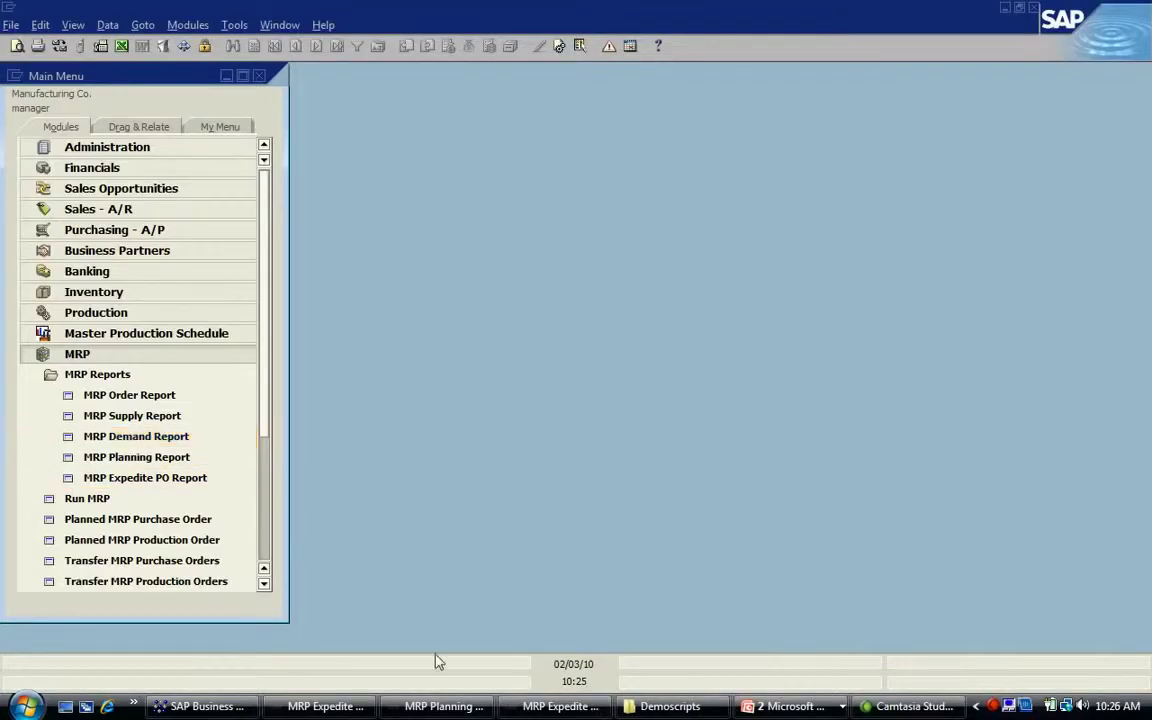
- Close the MRP Planning Report for RM0015 Quick Oats
click(443, 706)
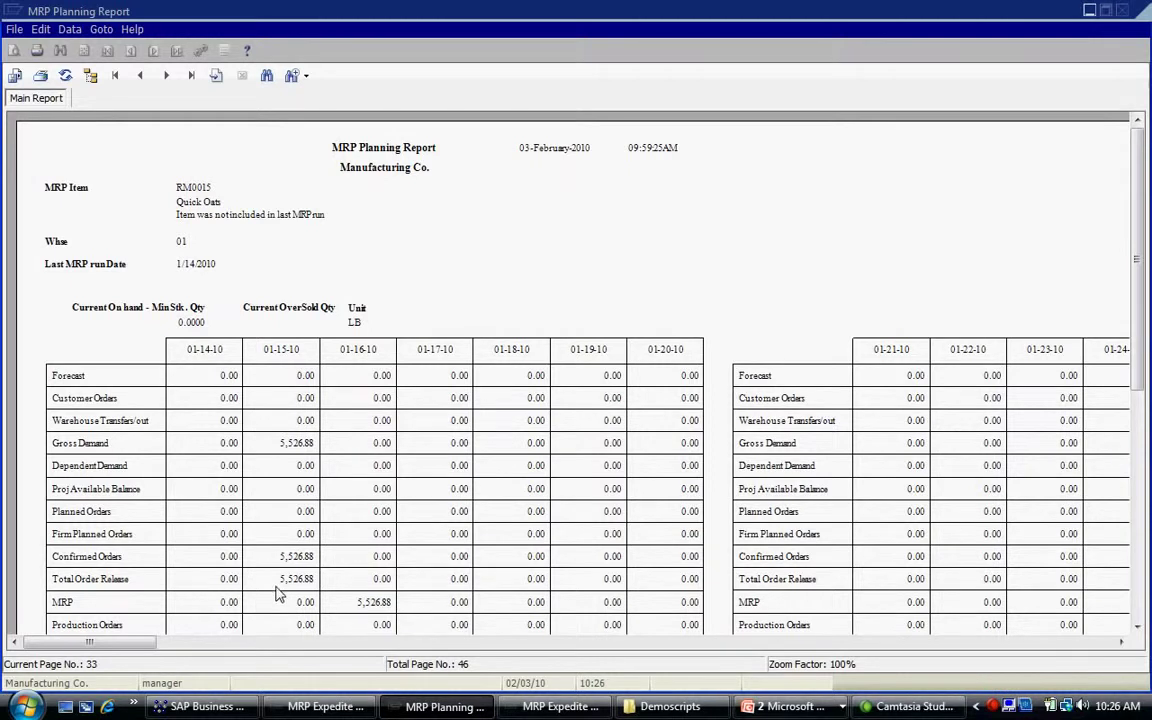
click(1122, 10)
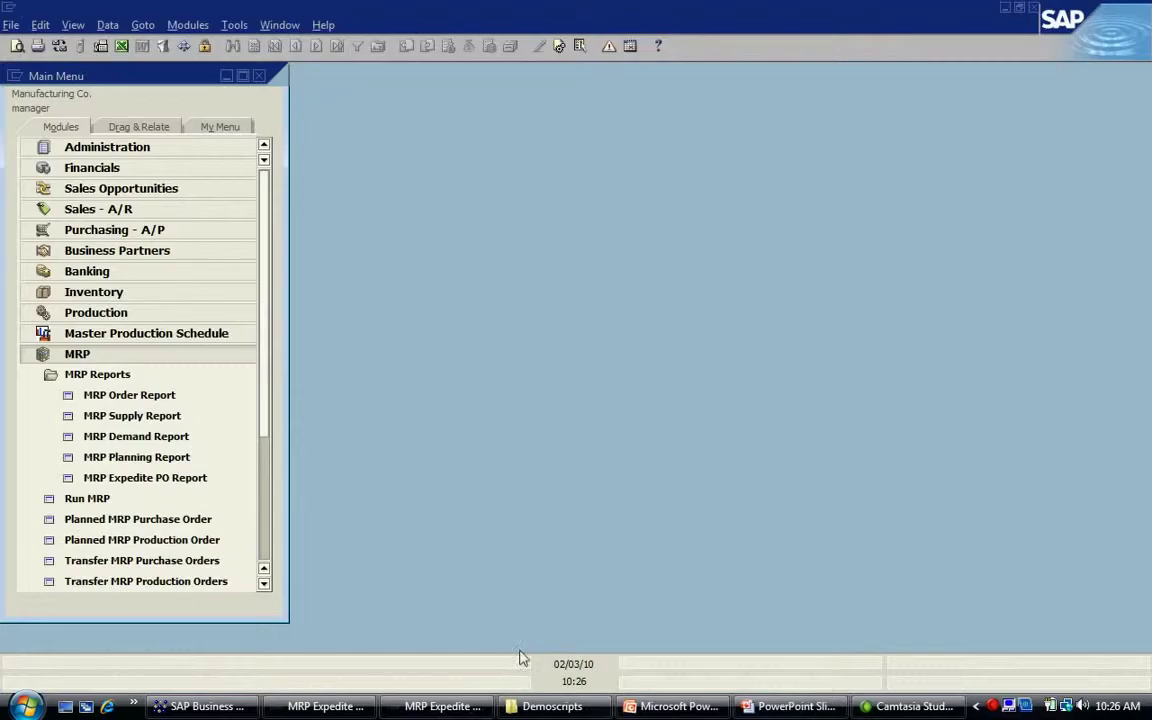
- Cancel the MRP Expedite PO Report for item 22, warehouse 01 without running it
click(443, 706)
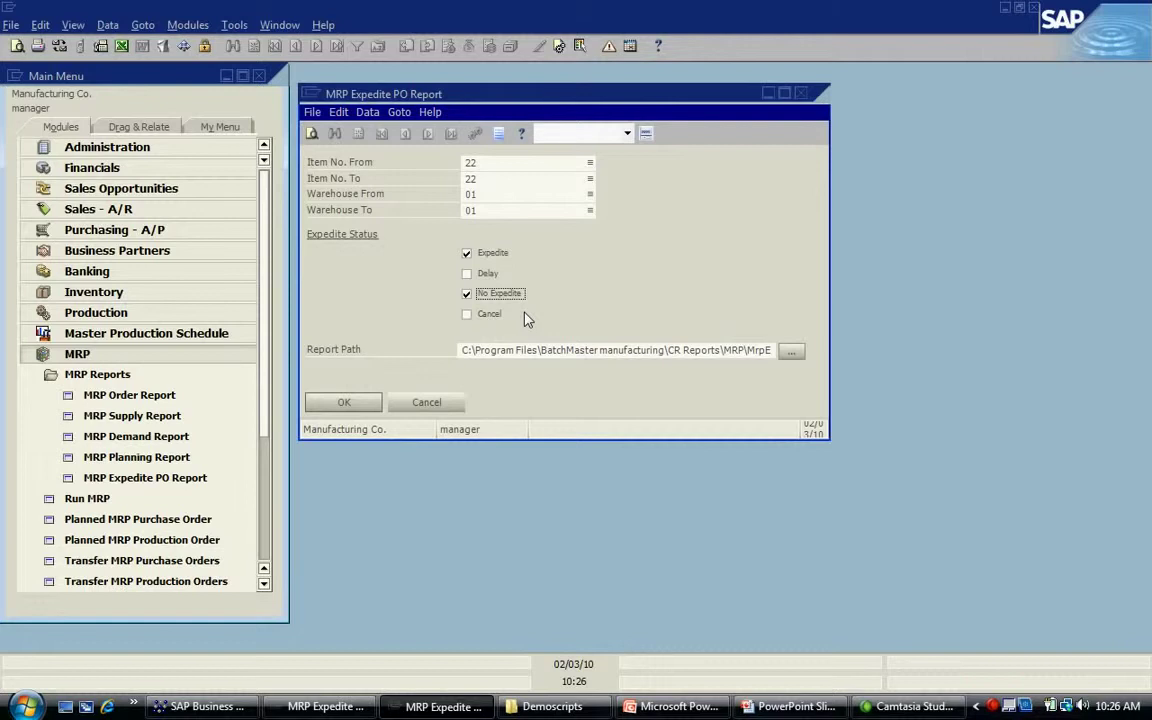
click(430, 403)
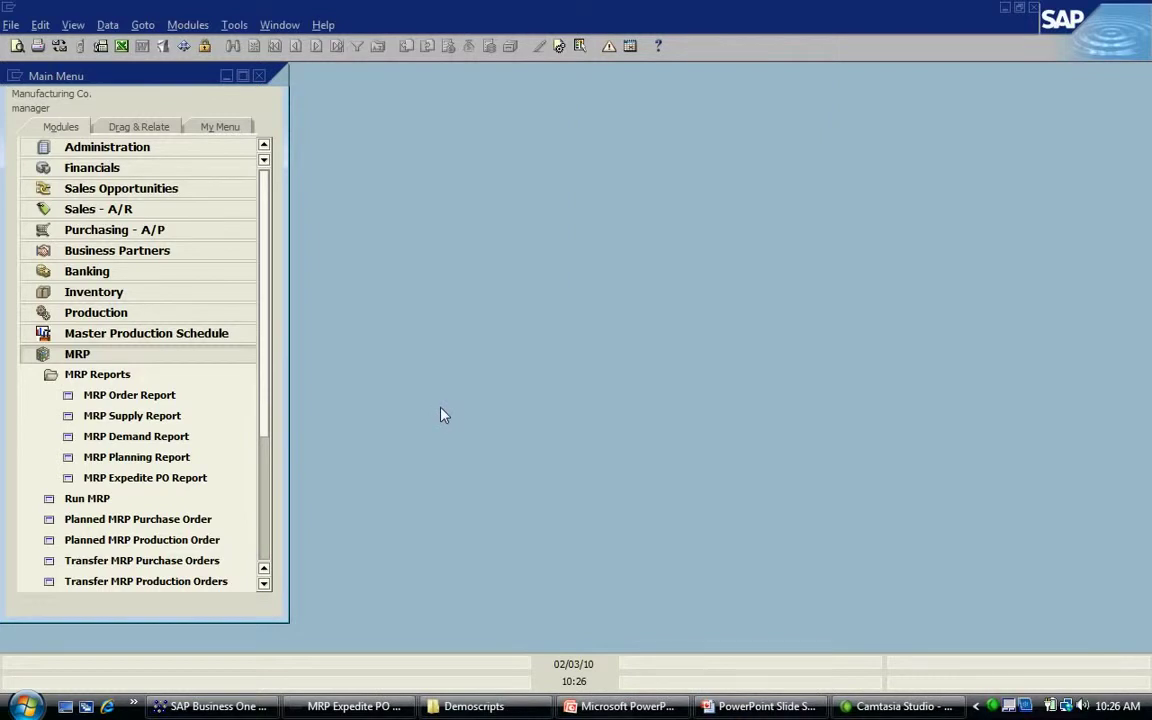
- Open Transfer MRP Purchase Orders full-screen and load all pending MRP orders, sorted by vendor
click(229, 566)
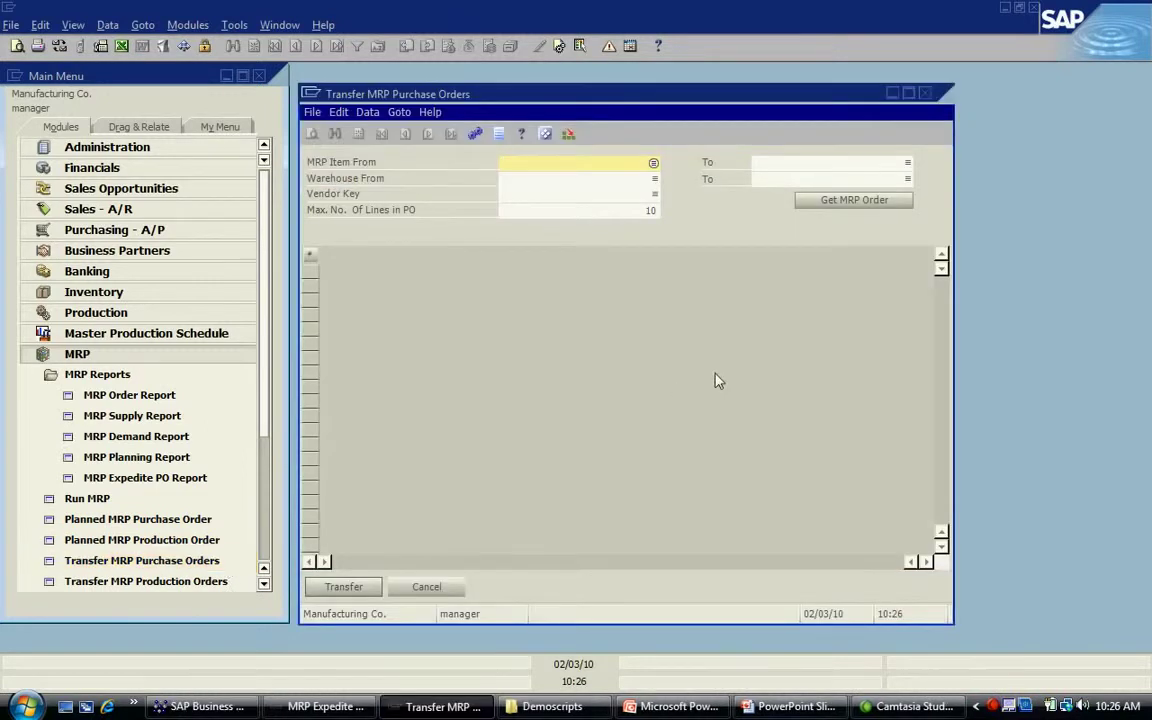
click(909, 95)
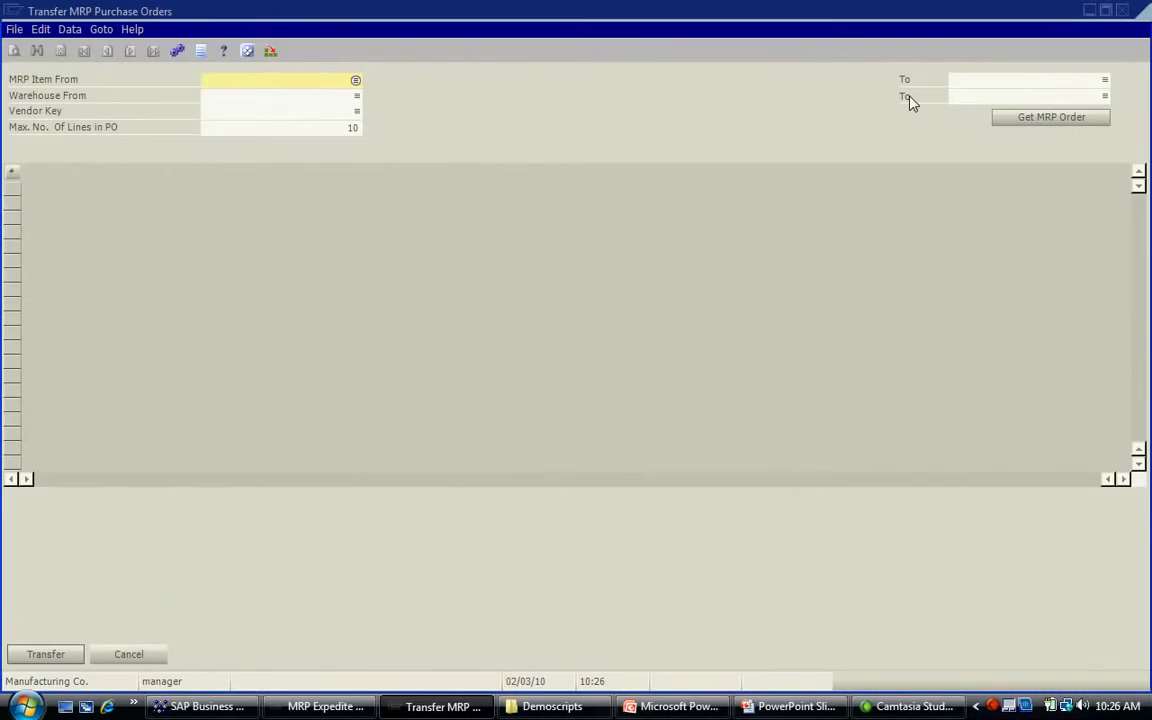
click(1030, 122)
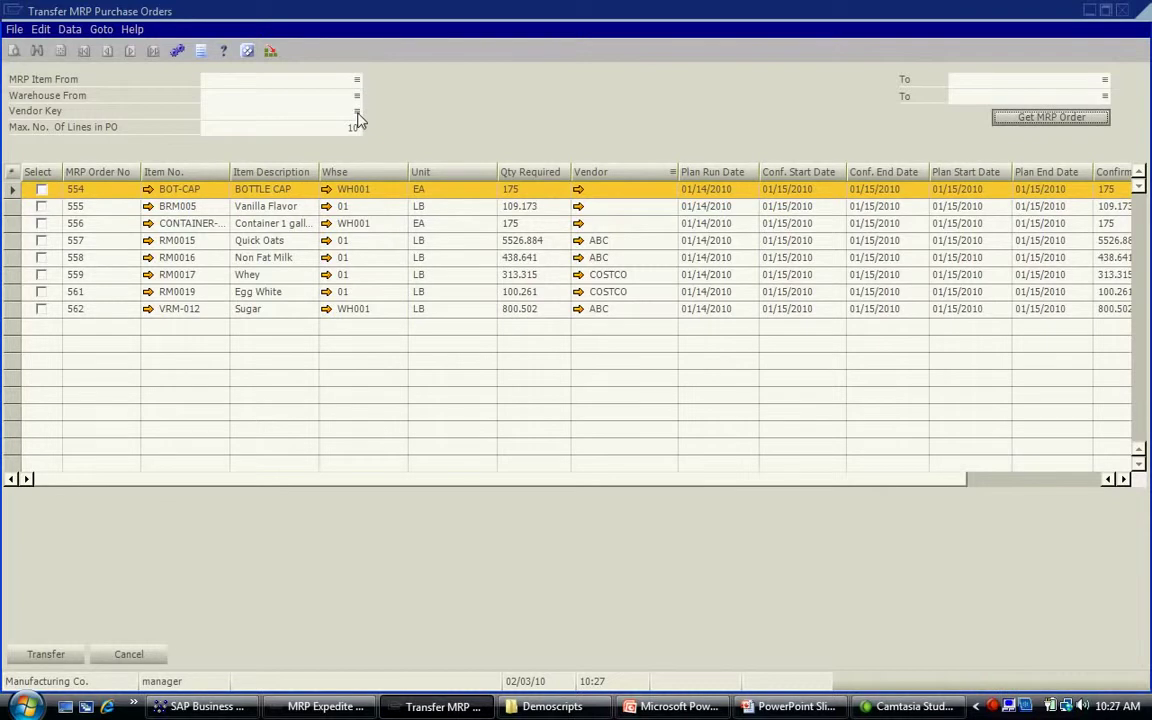
click(640, 176)
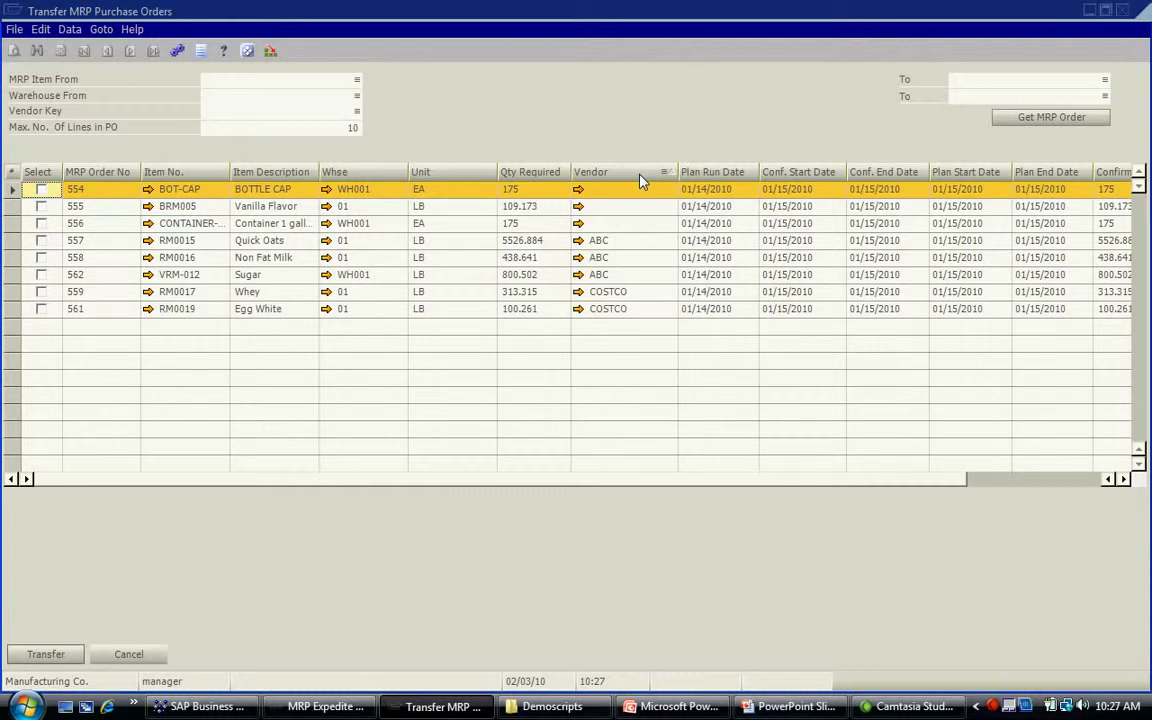
- Filter to vendor COSTCO and transfer Egg White order 561 into purchase order 27
click(356, 113)
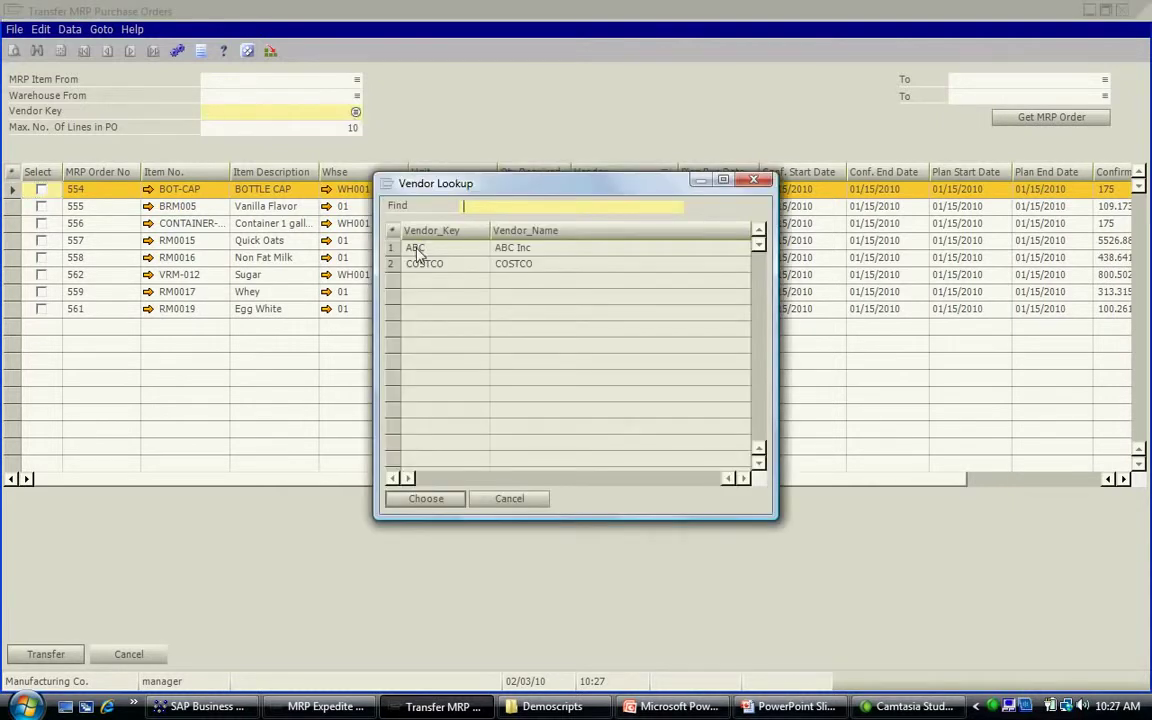
click(423, 265)
double_click(423, 265)
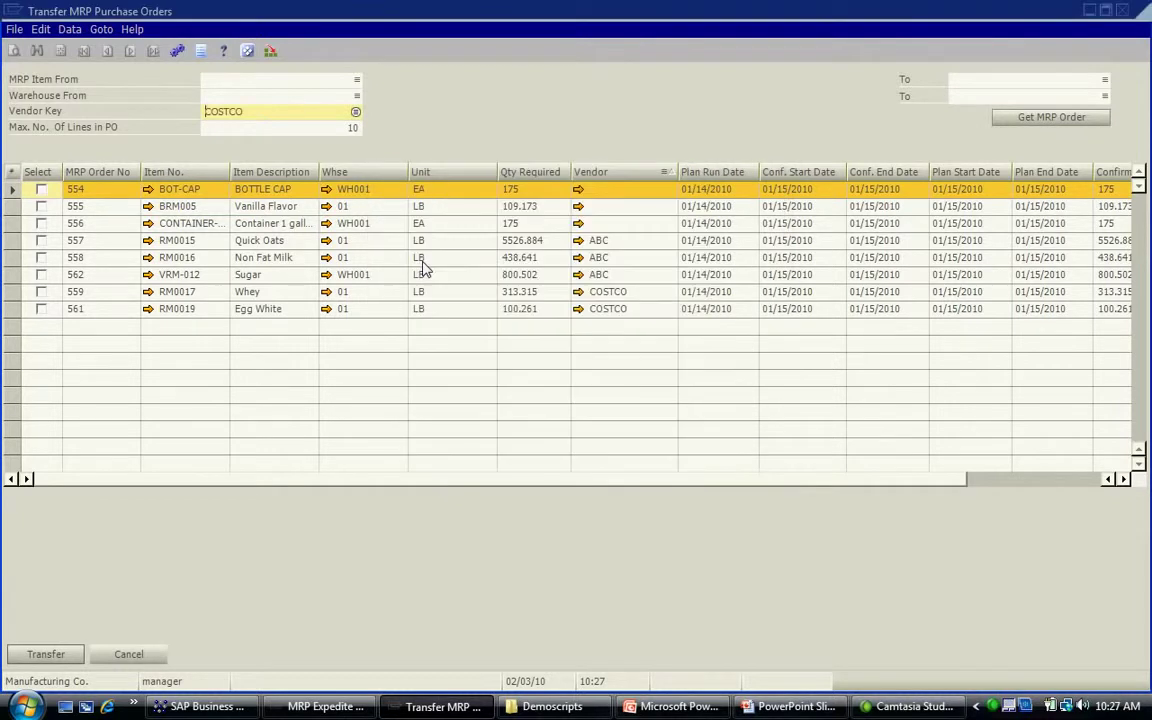
click(1041, 118)
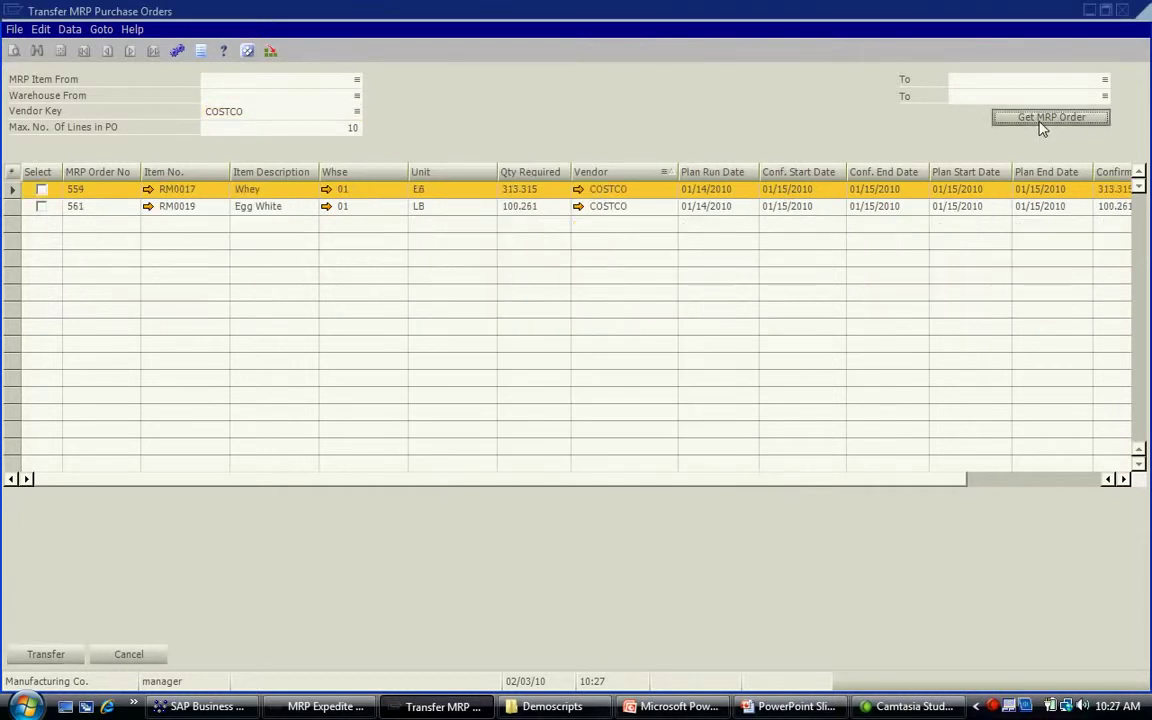
click(42, 208)
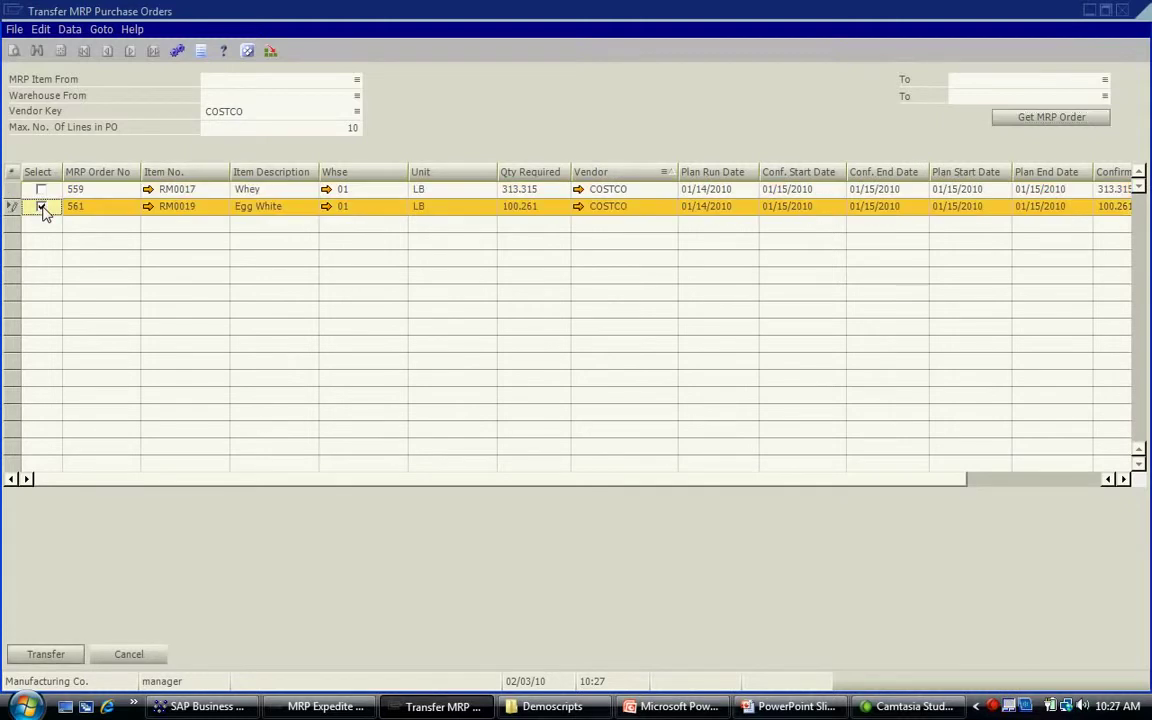
click(177, 51)
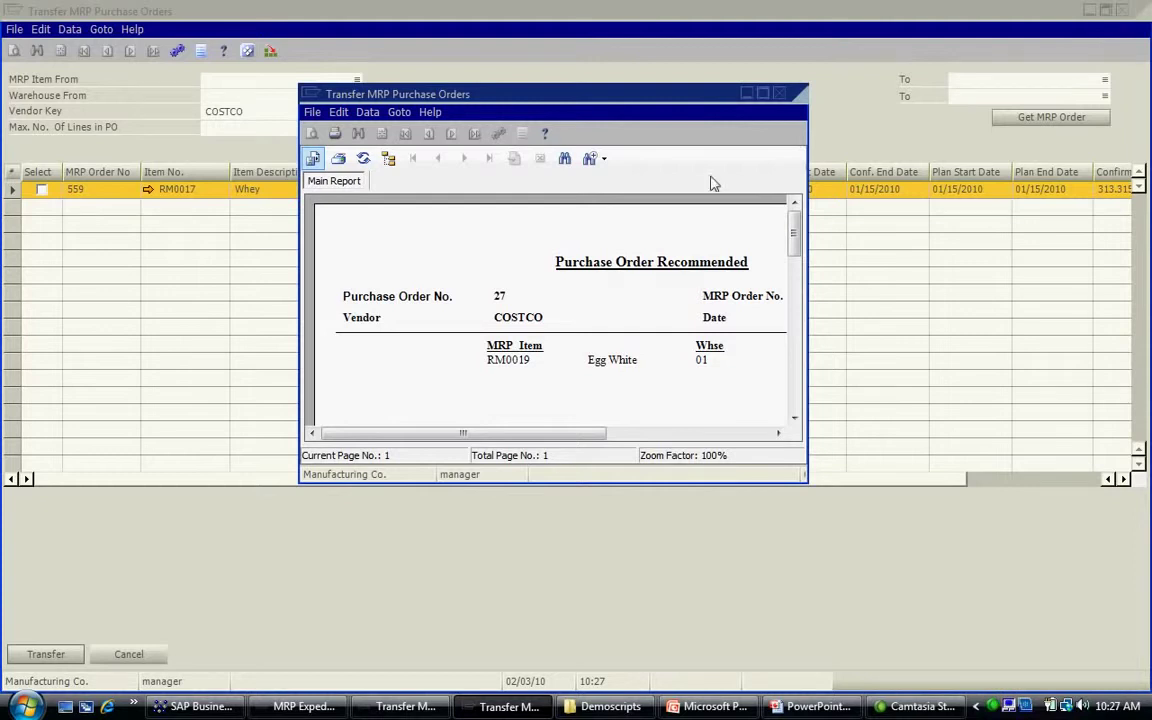
- Close the transfer windows and expand Master Production Schedule down to its MPS Reports group
click(780, 94)
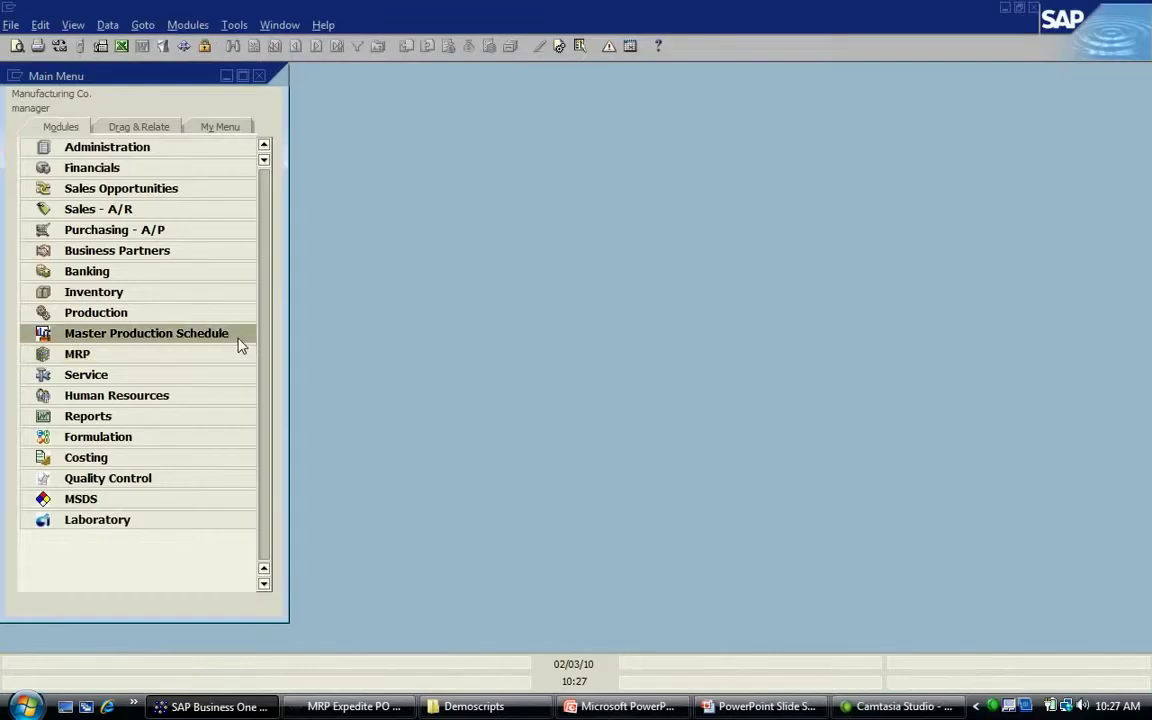
click(239, 340)
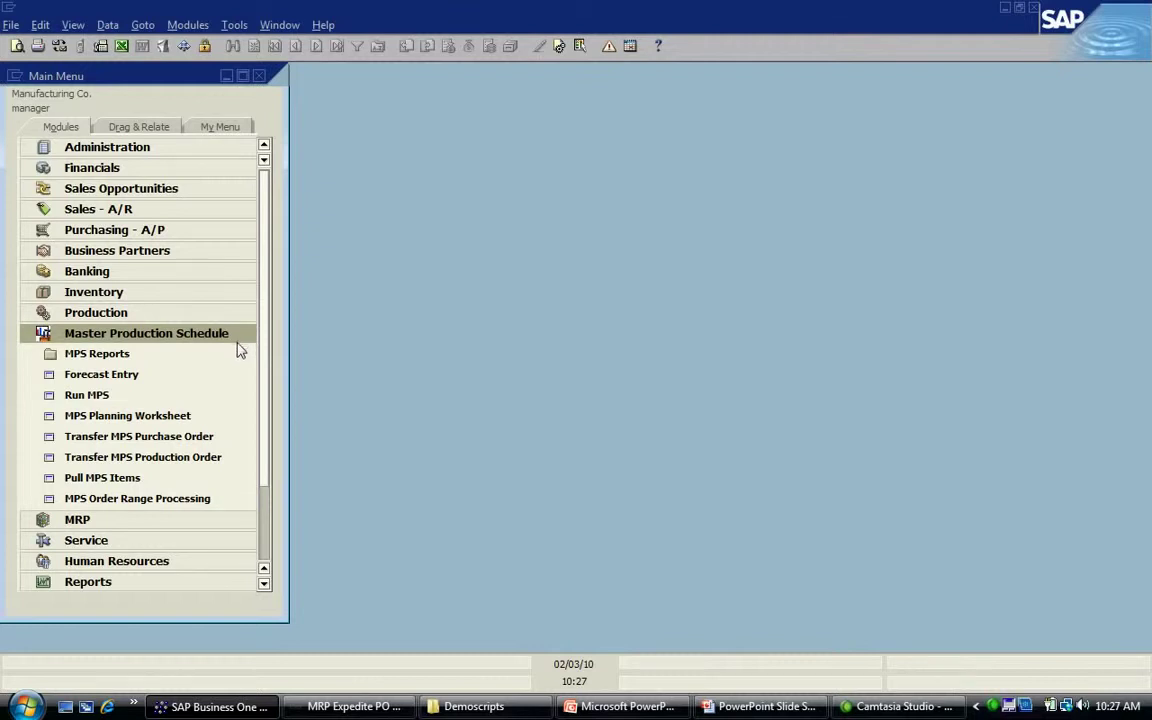
click(237, 356)
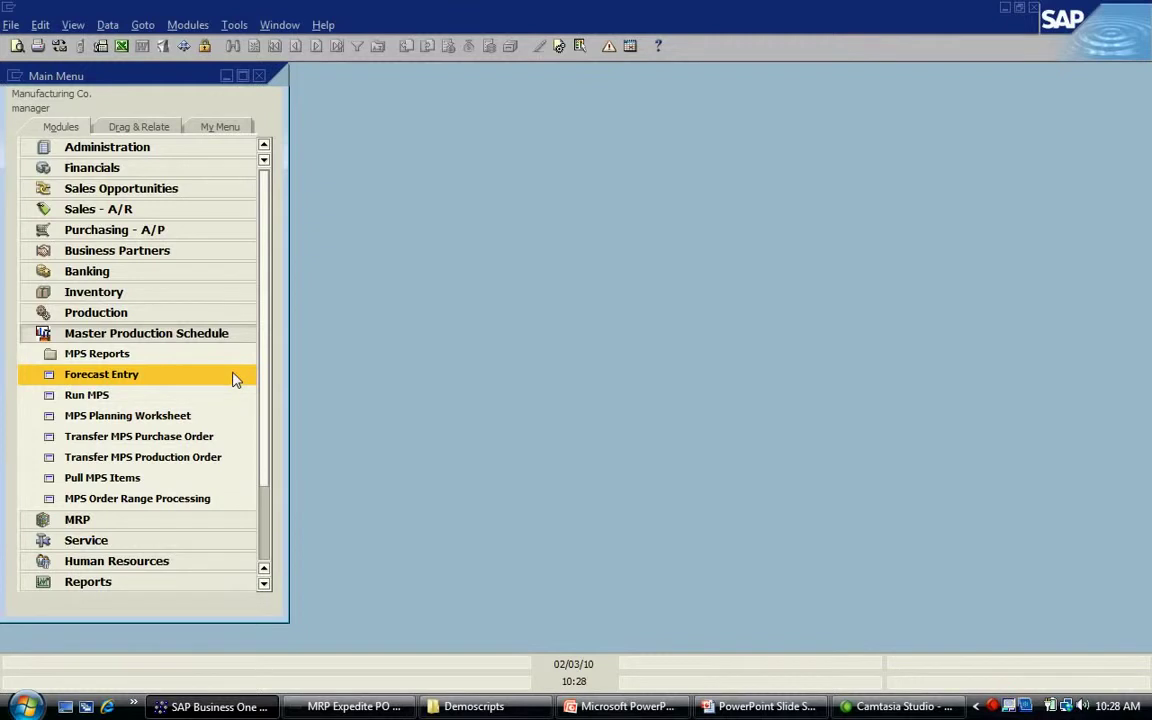
- Show item 100-01's Spring forecast of 50 daily for COMF1 in a maximized Forecast Entry
click(234, 379)
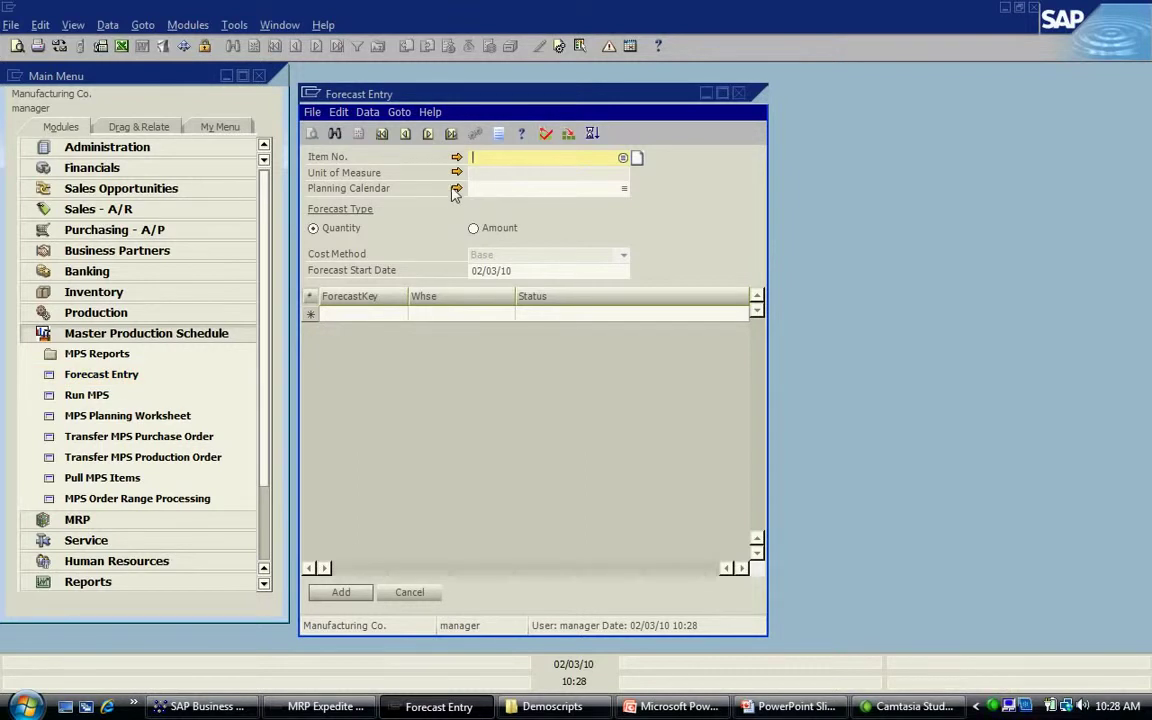
click(388, 141)
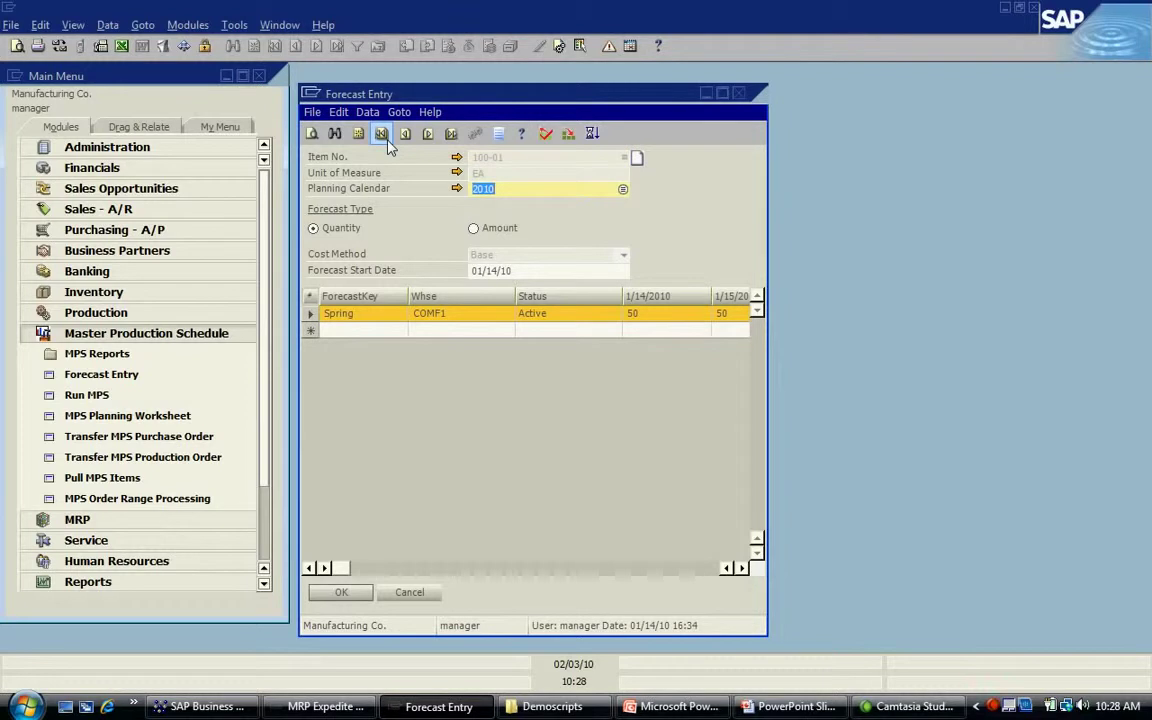
click(721, 93)
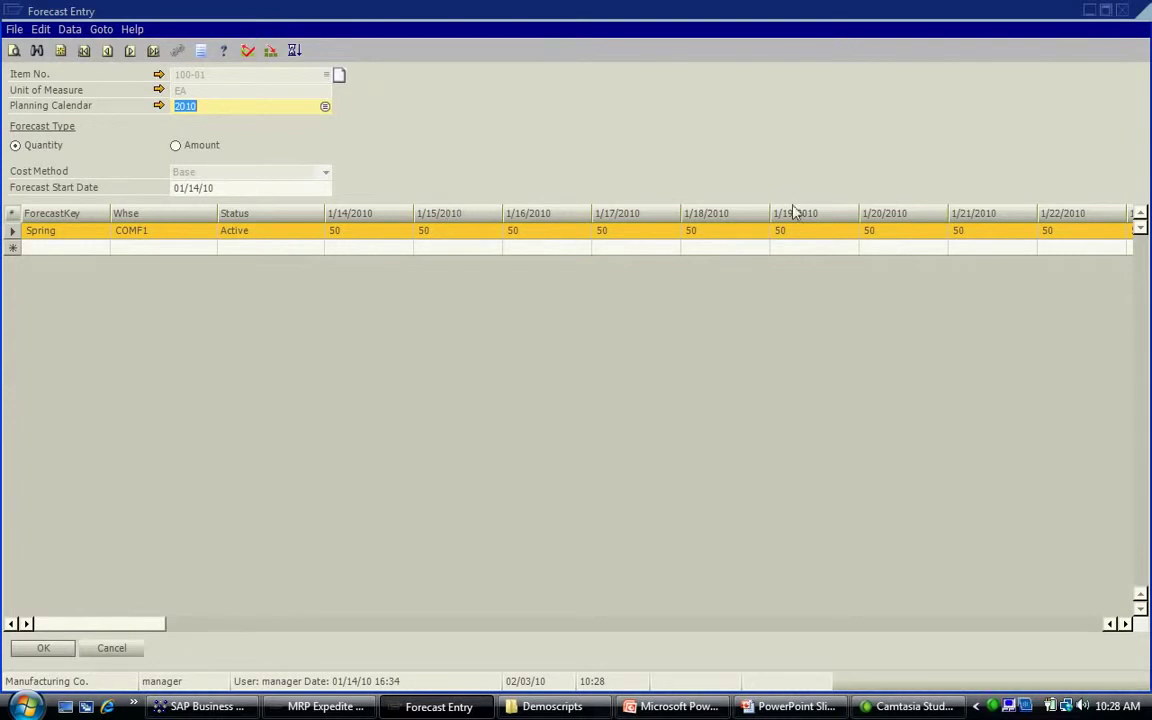
- Close Forecast Entry and set the Run MPS item range from 100-01 to FRUITPUNCH
click(1123, 12)
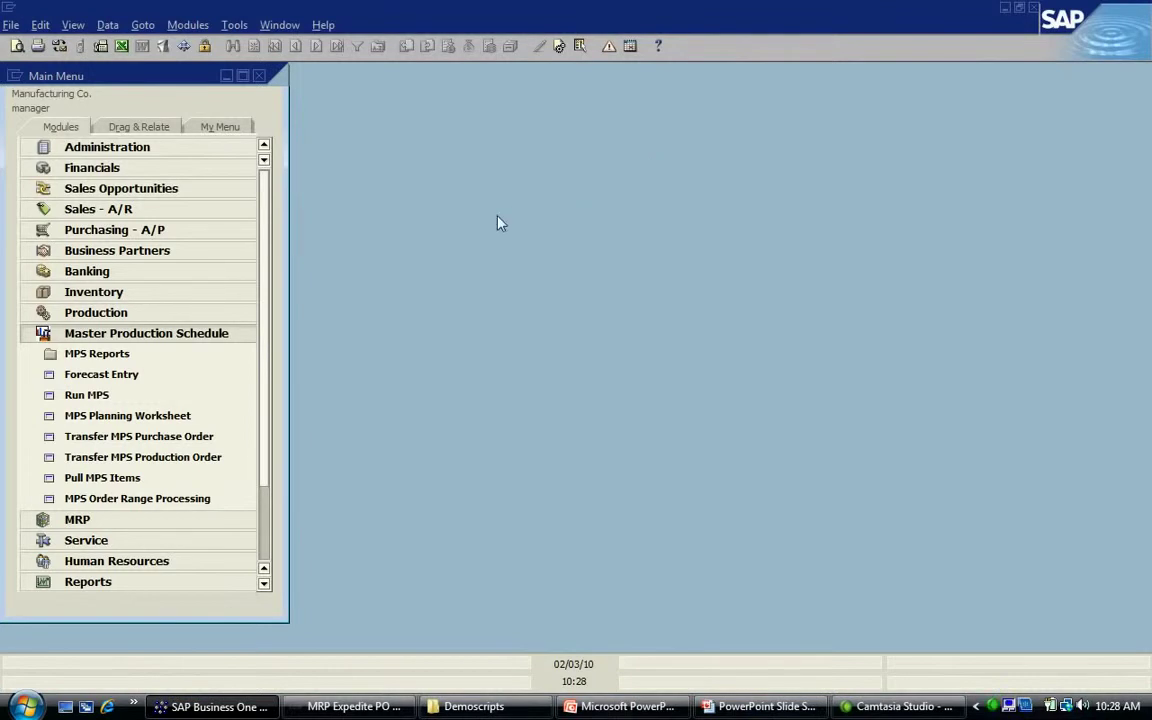
click(231, 395)
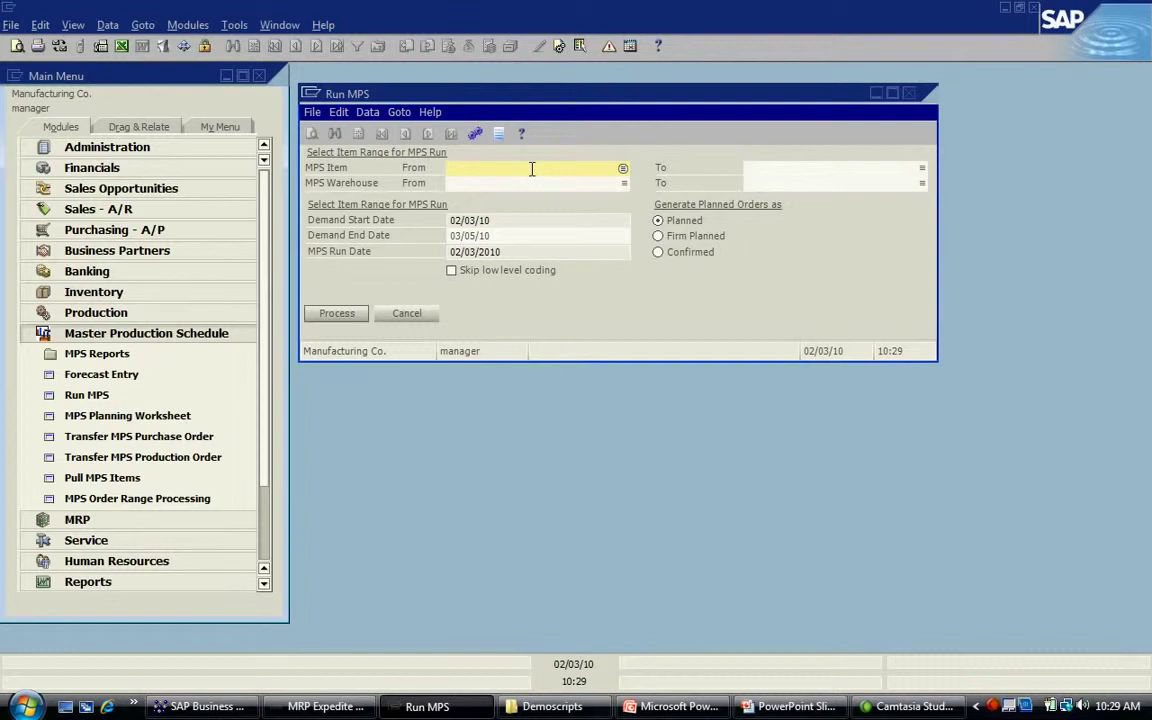
click(621, 170)
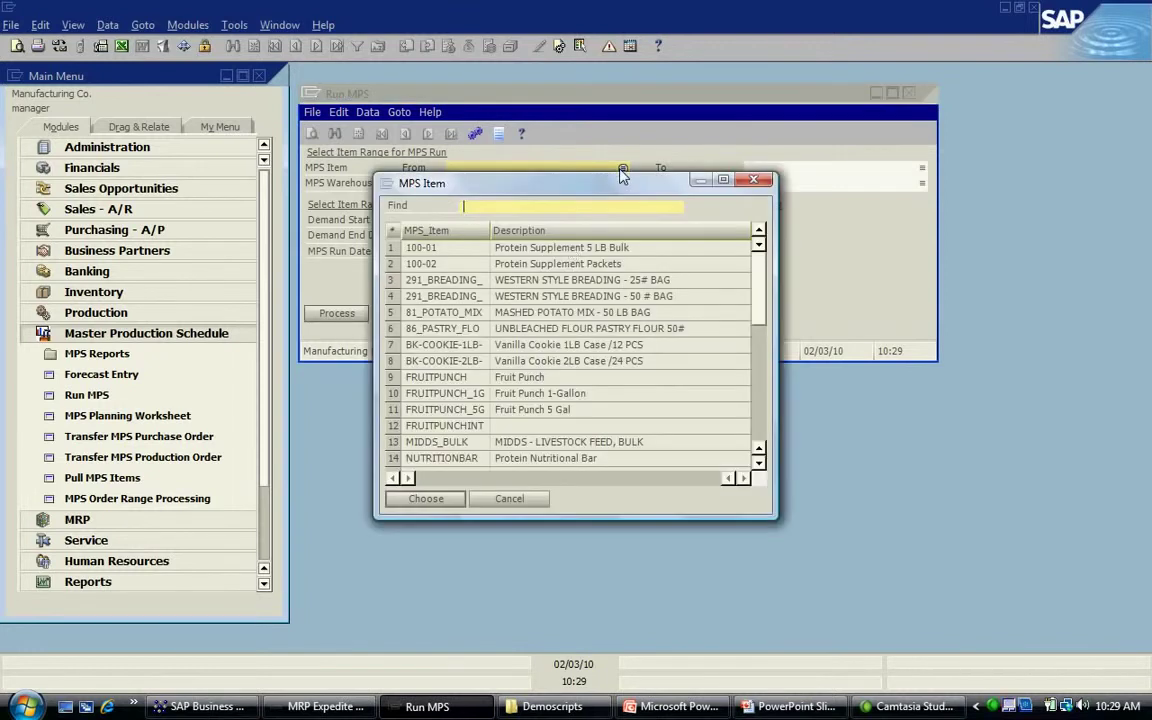
double_click(569, 249)
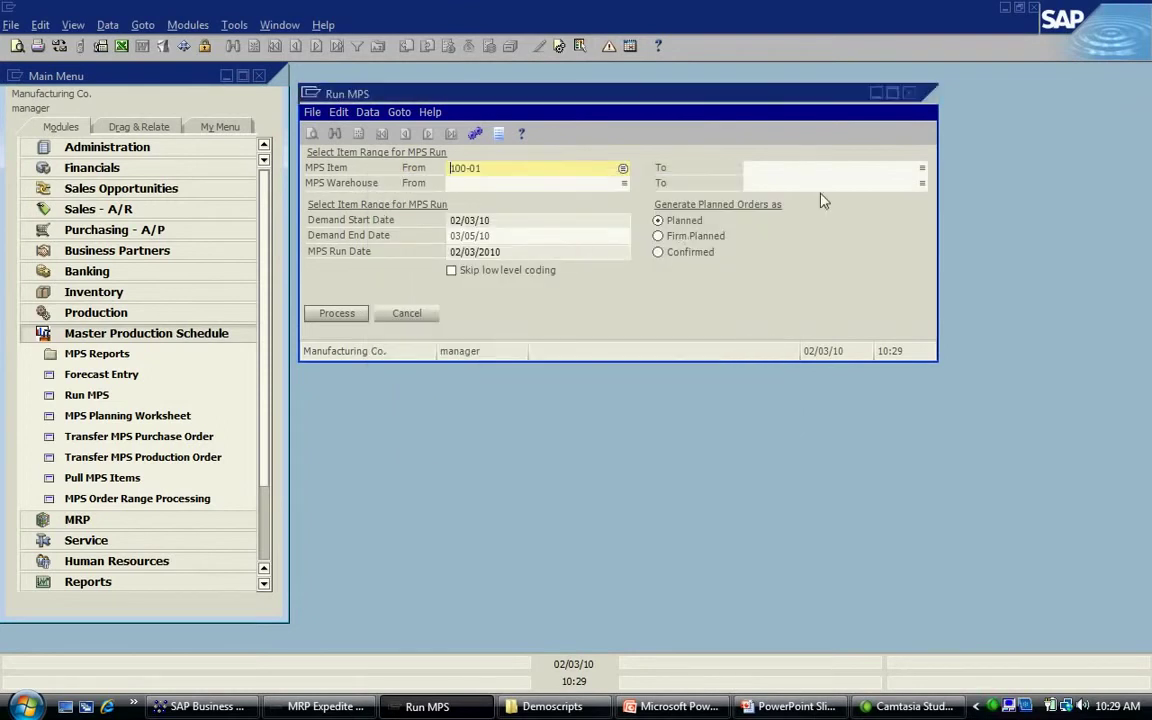
click(921, 169)
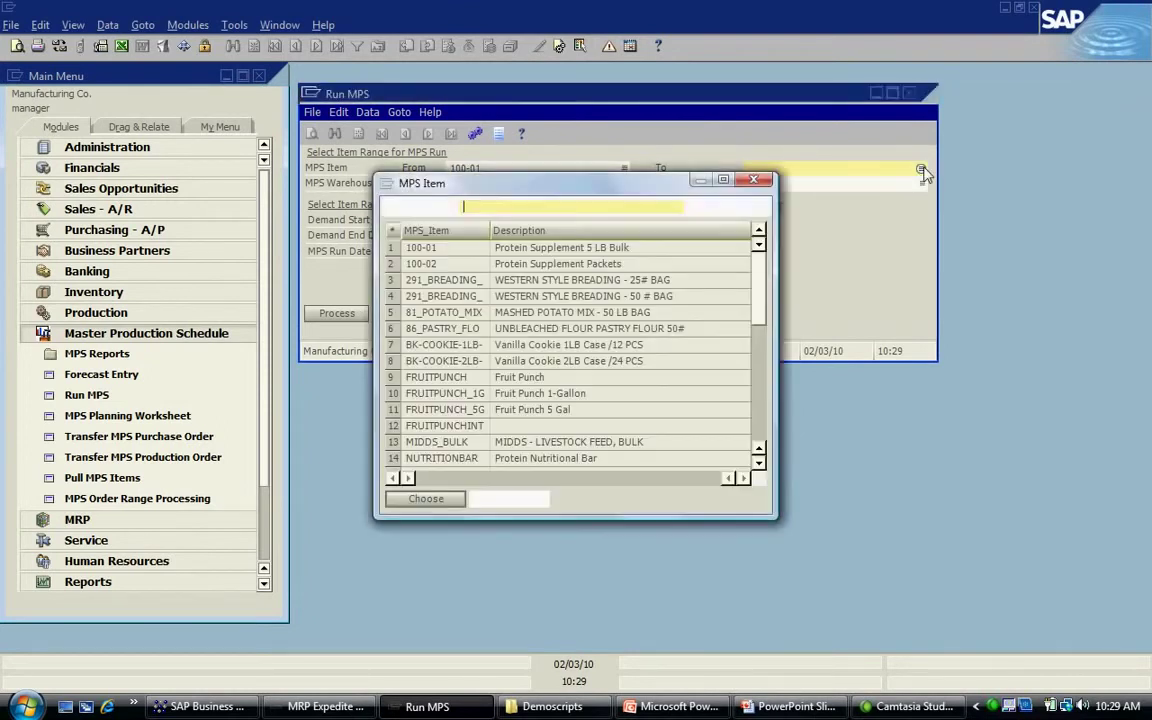
click(607, 381)
double_click(607, 381)
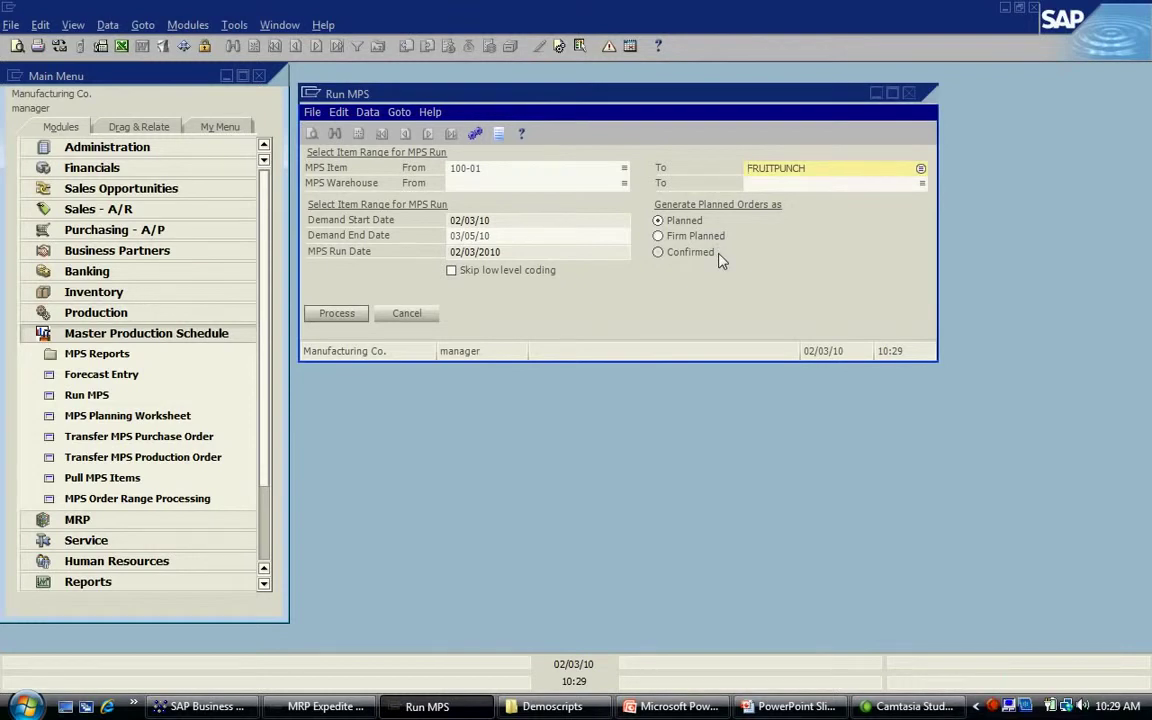
- Close Run MPS unprocessed and review item 100-01's Forecast, Cust Orders and Summary worksheet tabs
click(908, 93)
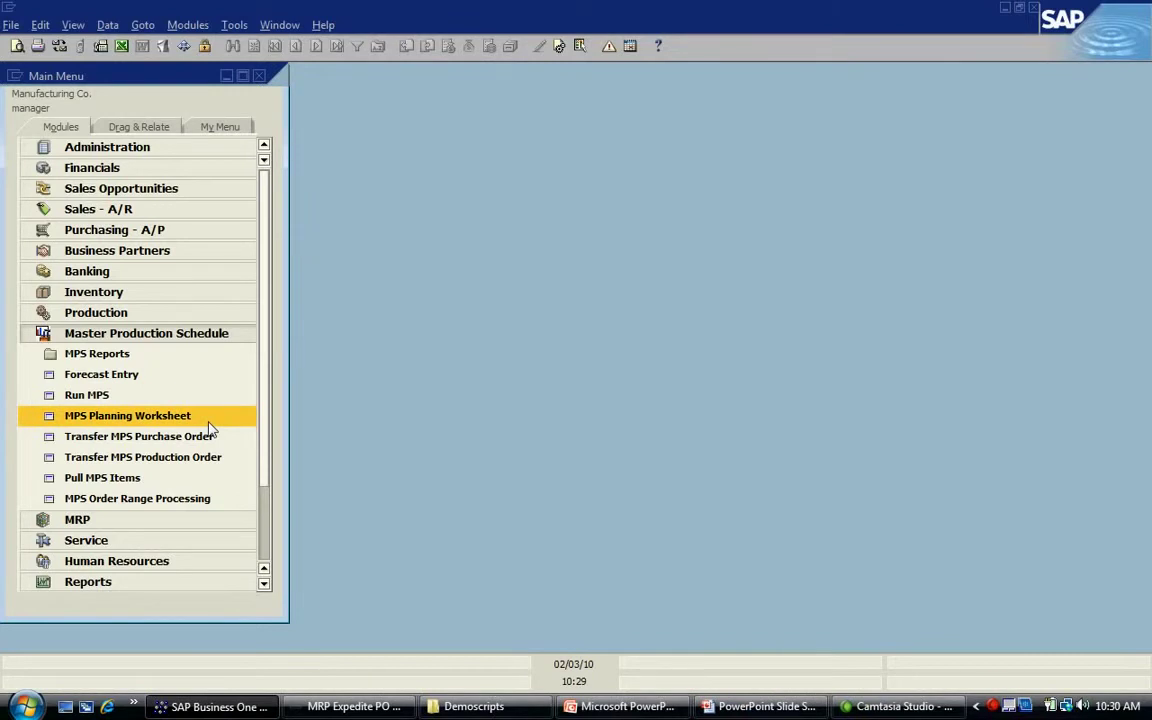
click(209, 423)
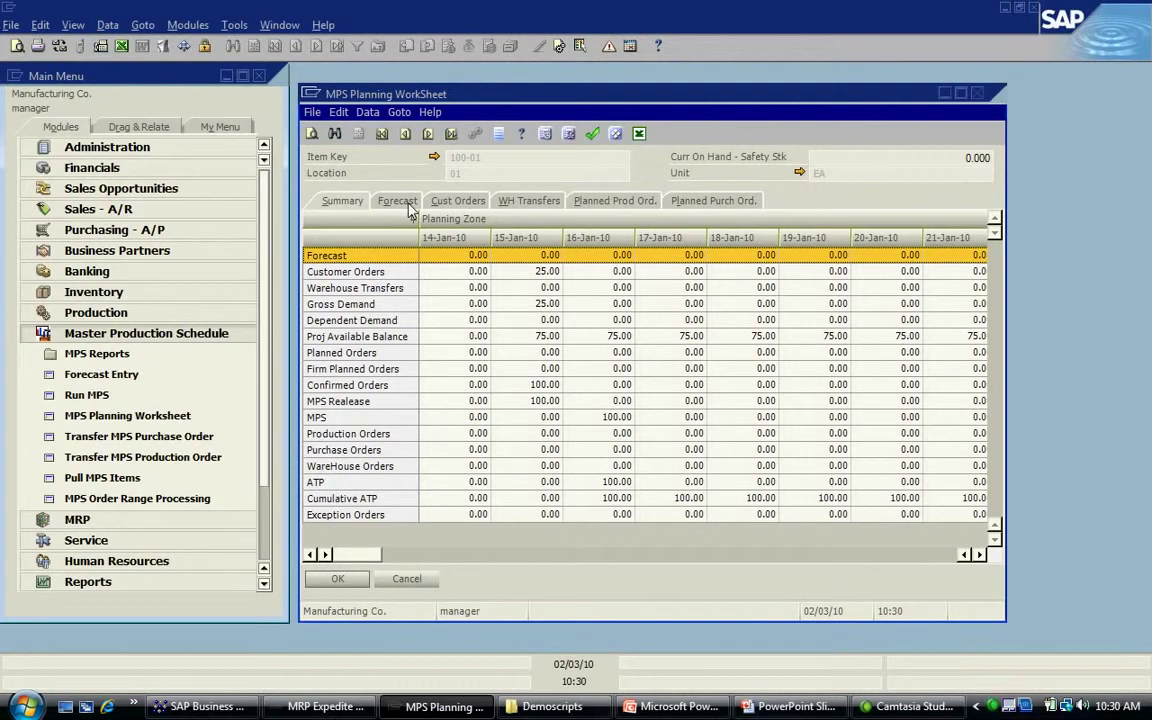
click(400, 204)
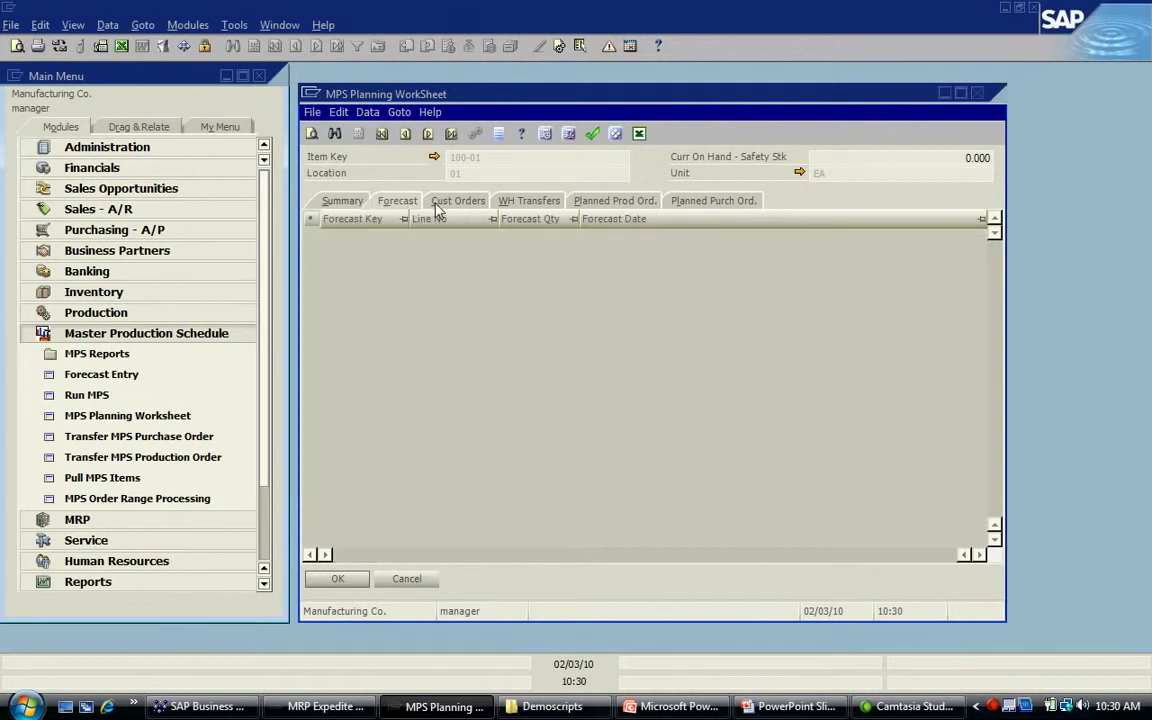
click(436, 207)
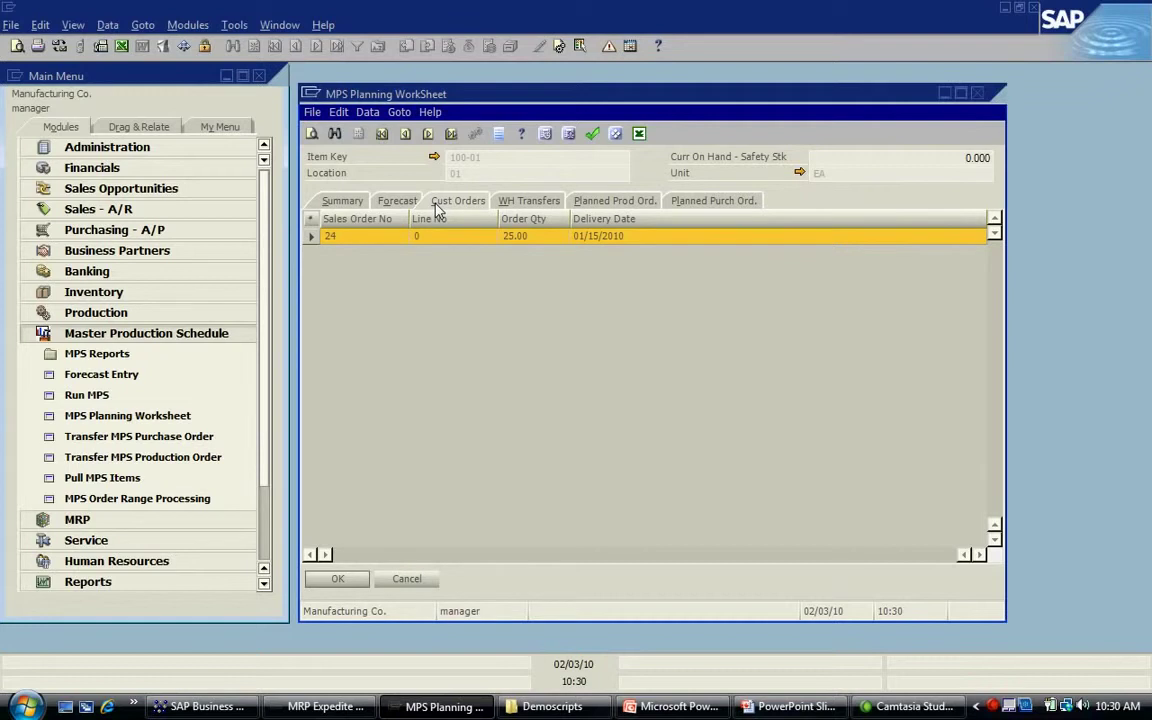
click(368, 205)
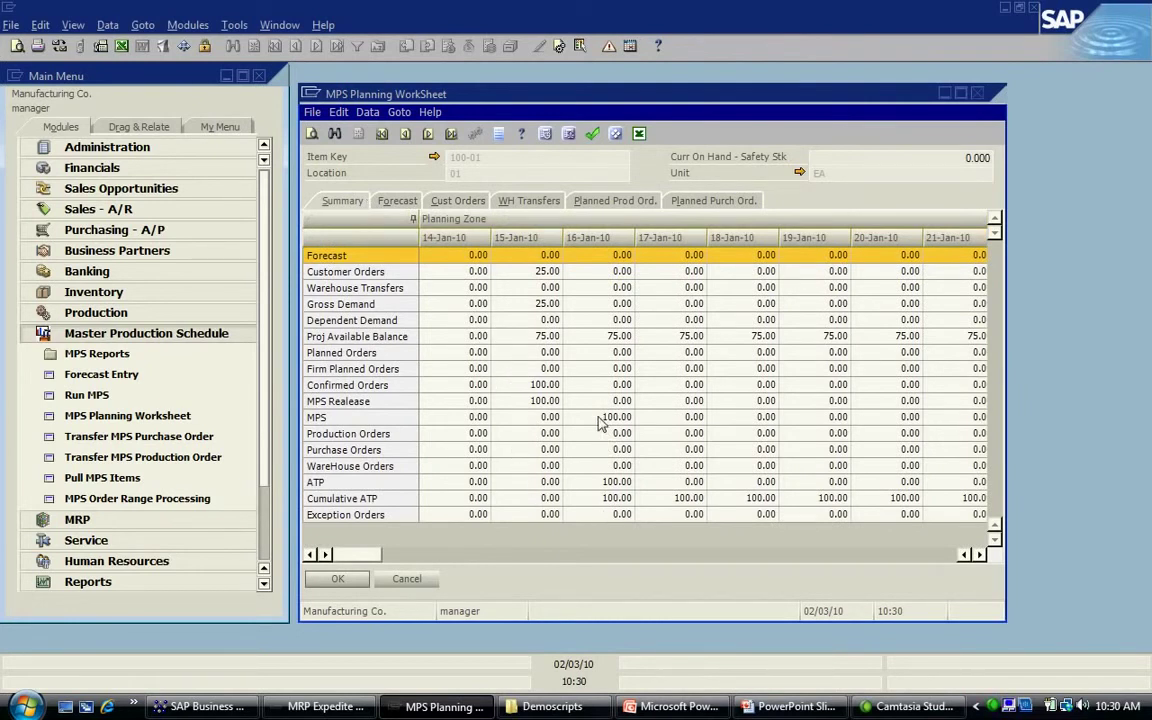
- View the MPS Order Detail behind the release quantity, then close it and the worksheet
double_click(543, 402)
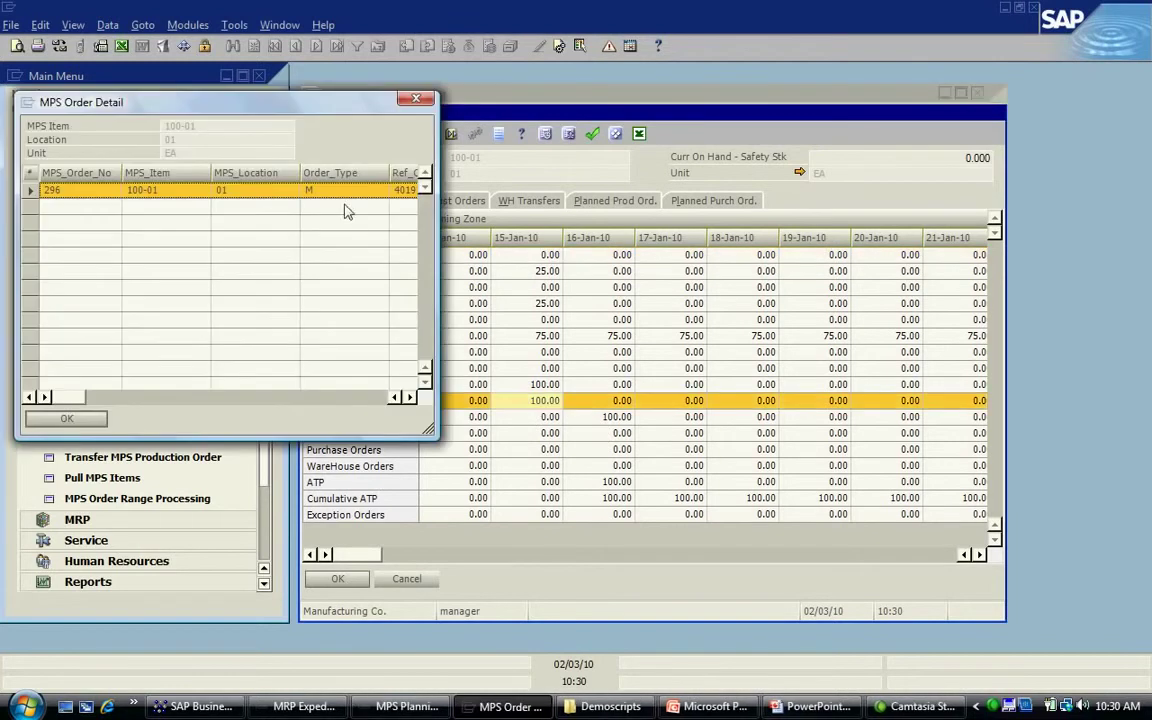
click(416, 100)
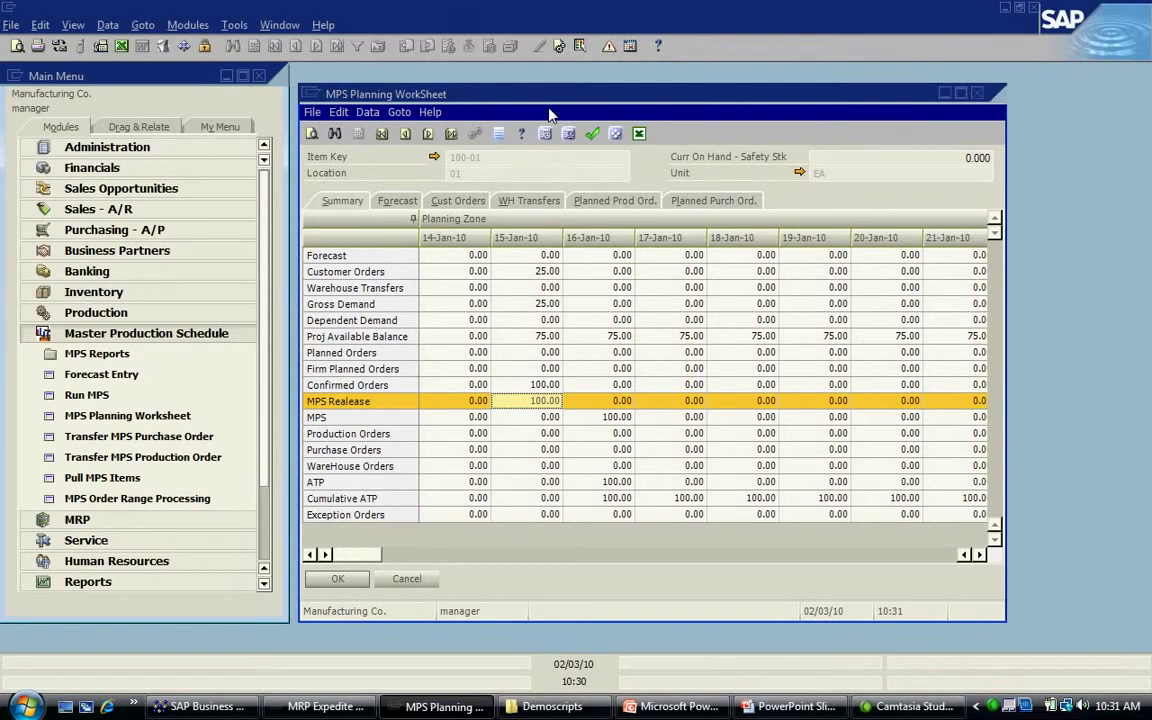
key(Escape)
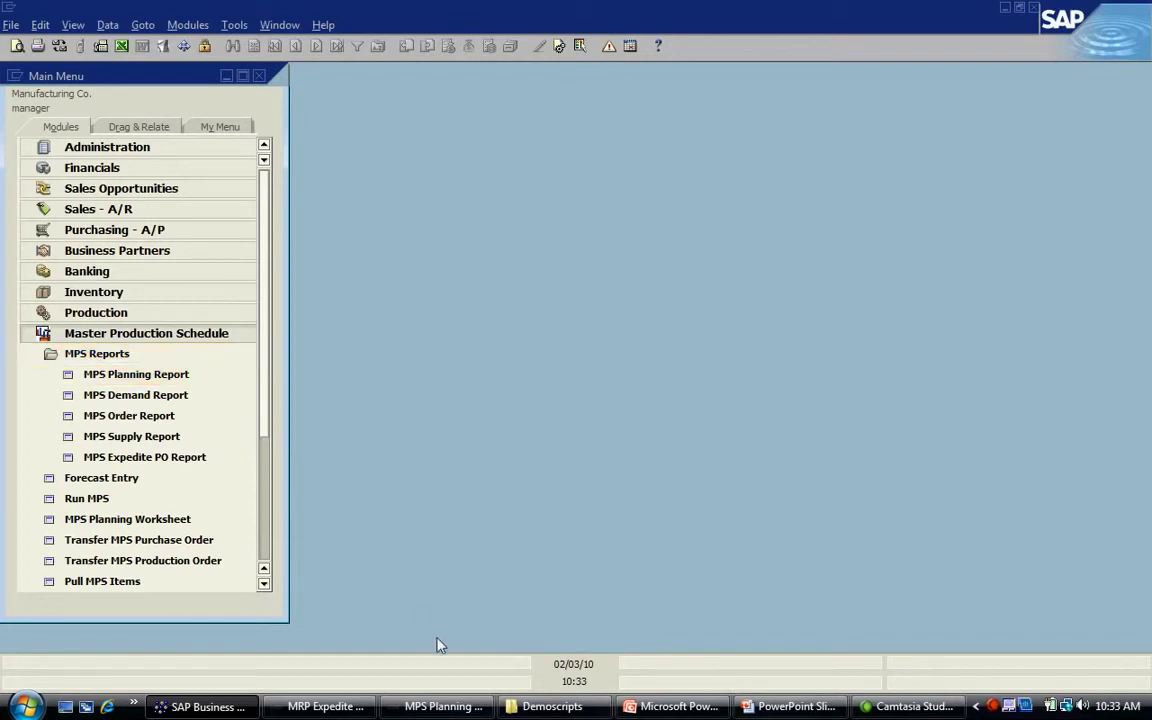
- Review the full-screen MPS Planning Report for 100-01 Protein Supplement 5 LB Bulk, then close it
click(444, 707)
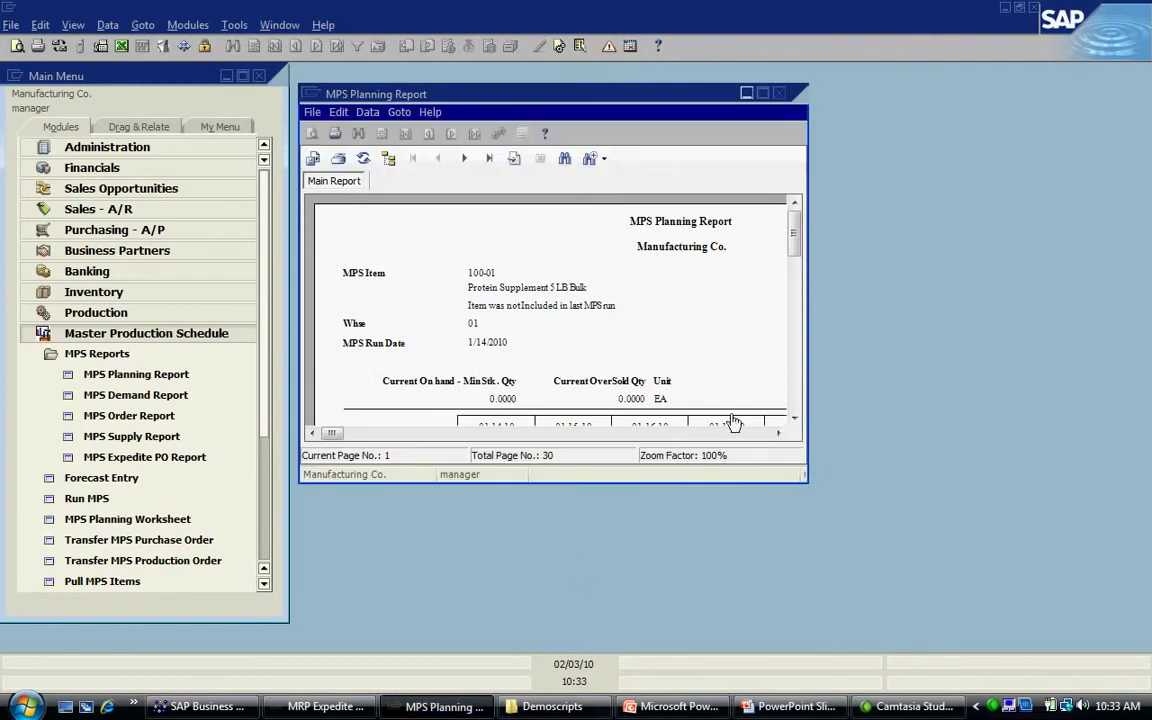
click(762, 92)
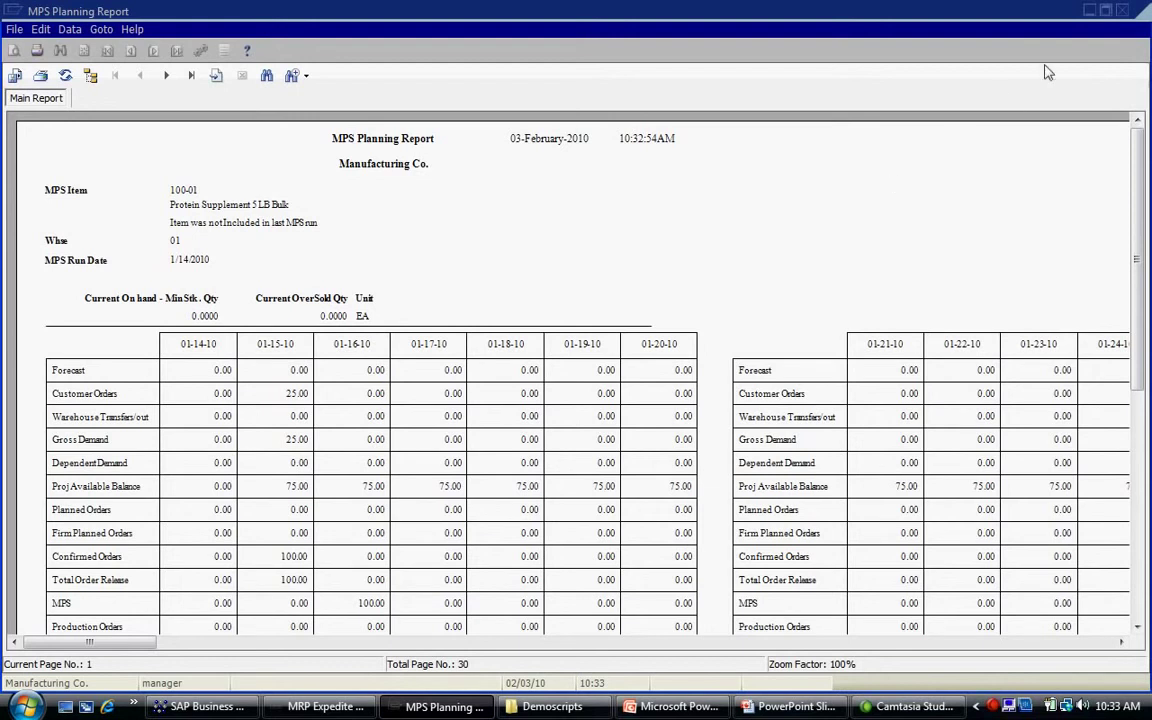
click(1121, 11)
- Load confirmed MPS orders 296, 297, 300 and 302, and select order 302 (NUTRITIONBAR) for transfer
click(219, 563)
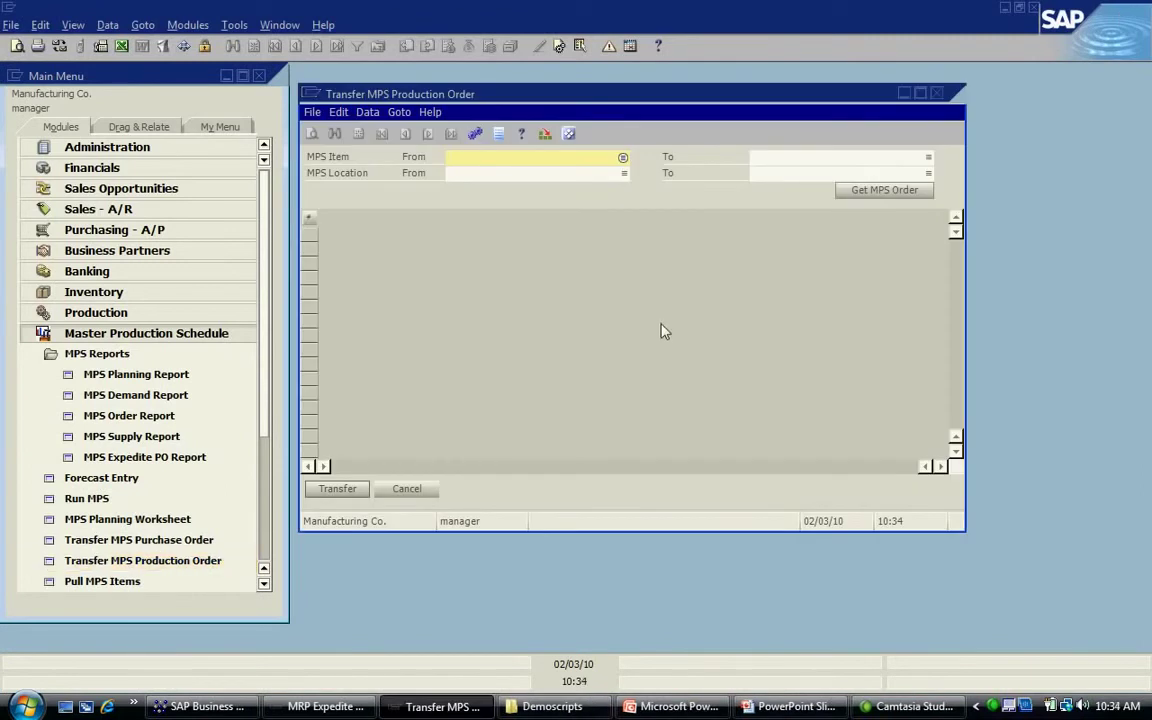
click(862, 196)
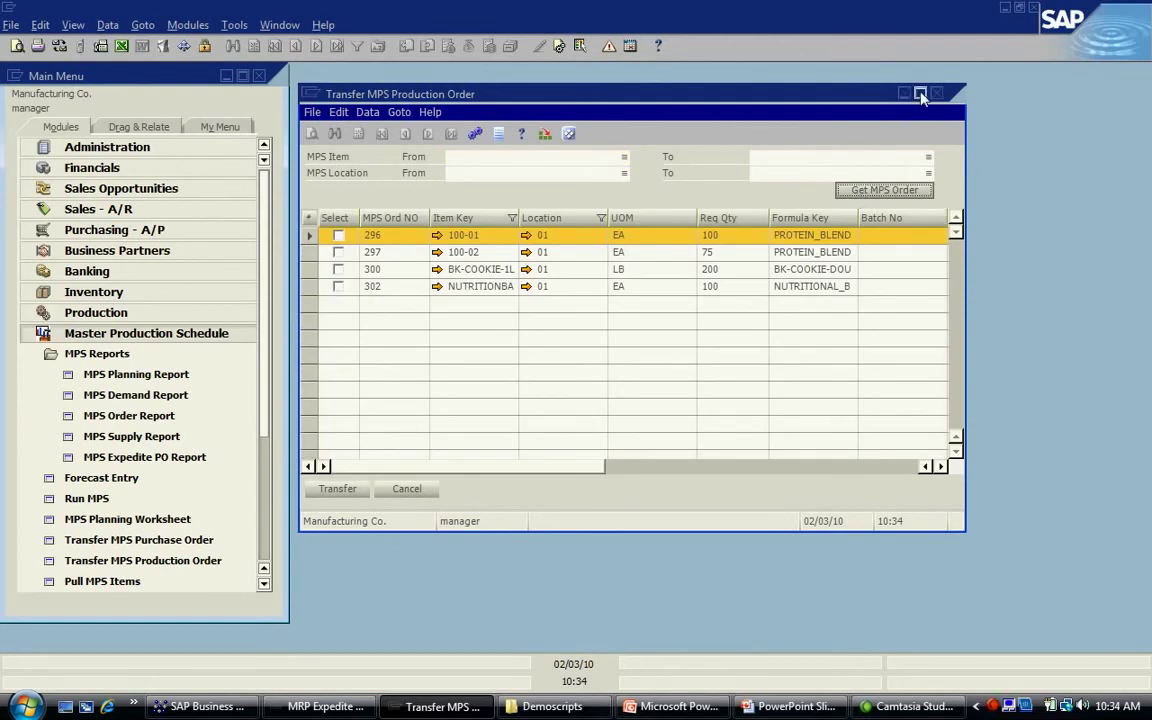
click(920, 94)
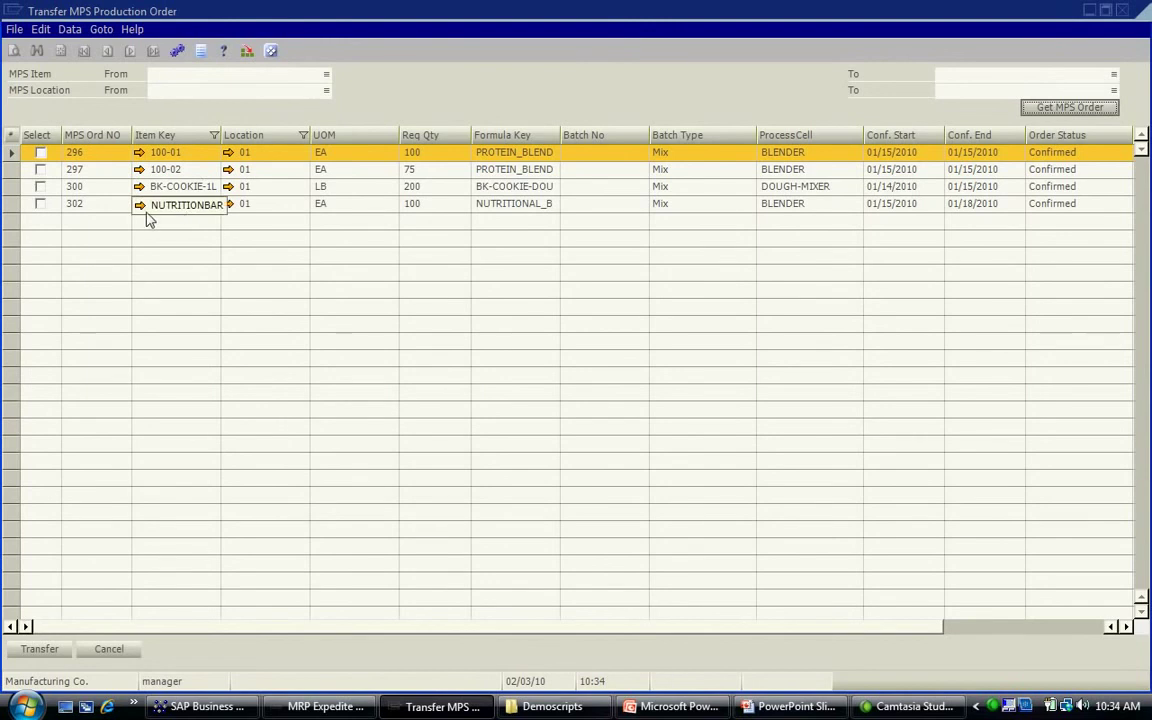
click(41, 204)
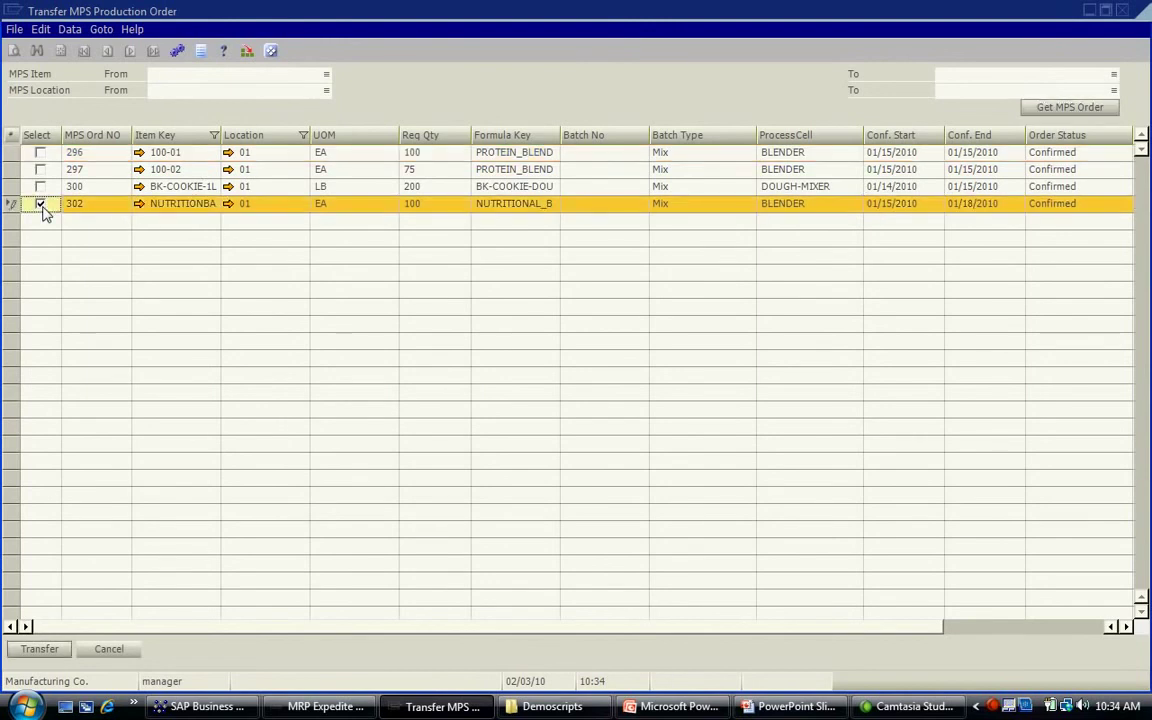